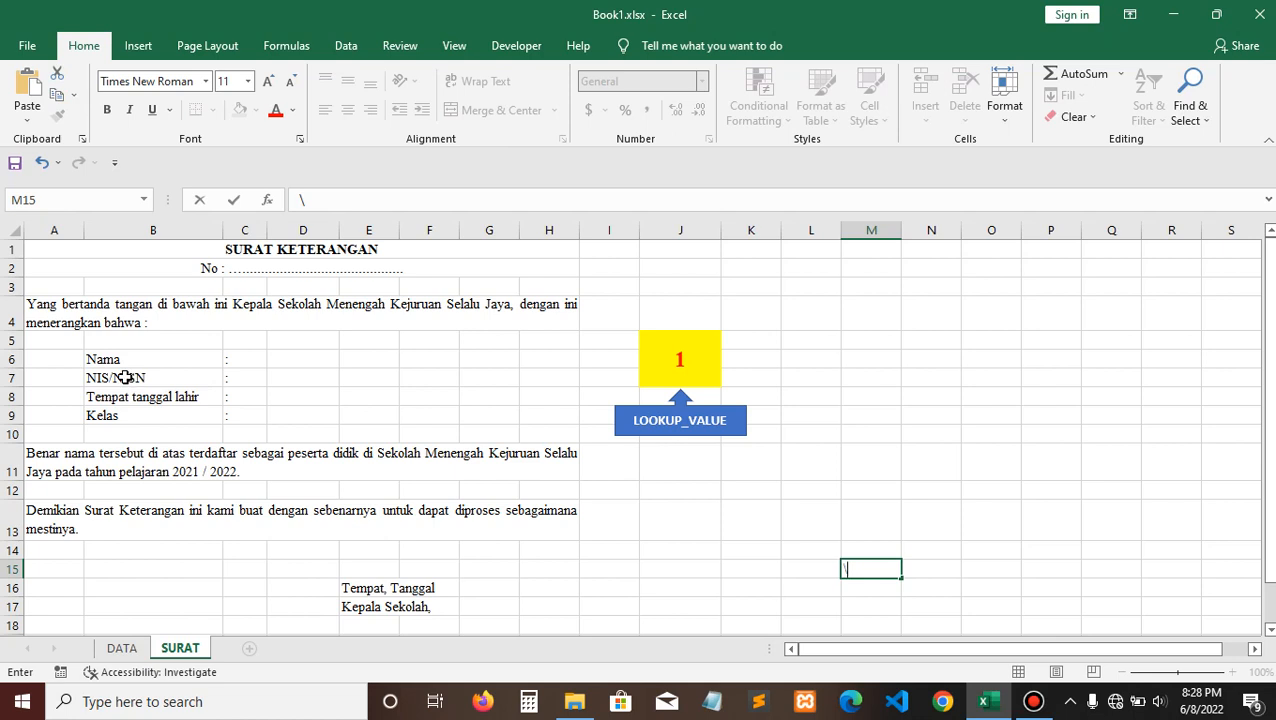
- Enter a sample NIS and NISN pair separated by a slash in cell D7, beside the NIS/NISN label
{"action": "left_click_drag", "start_coordinate": [119, 378], "coordinate": [280, 380]}
{"action": "left_click", "coordinate": [285, 380]}
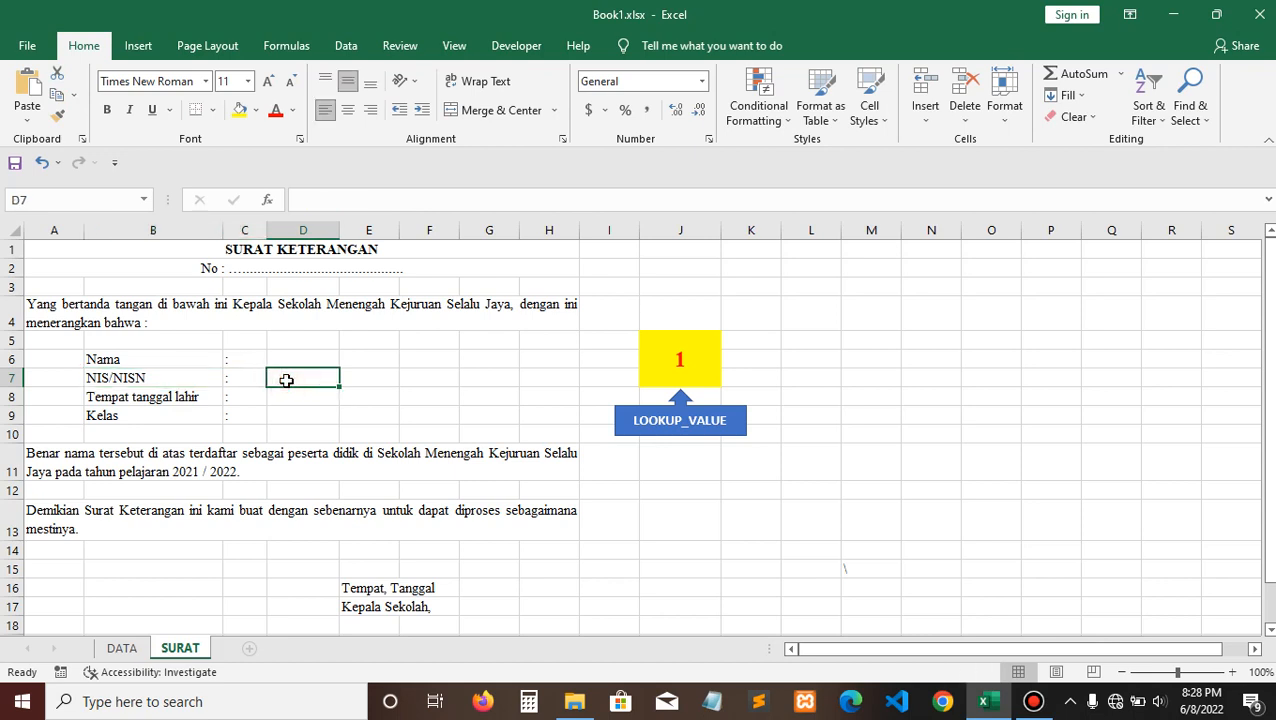
{"action": "type", "text": "000"}
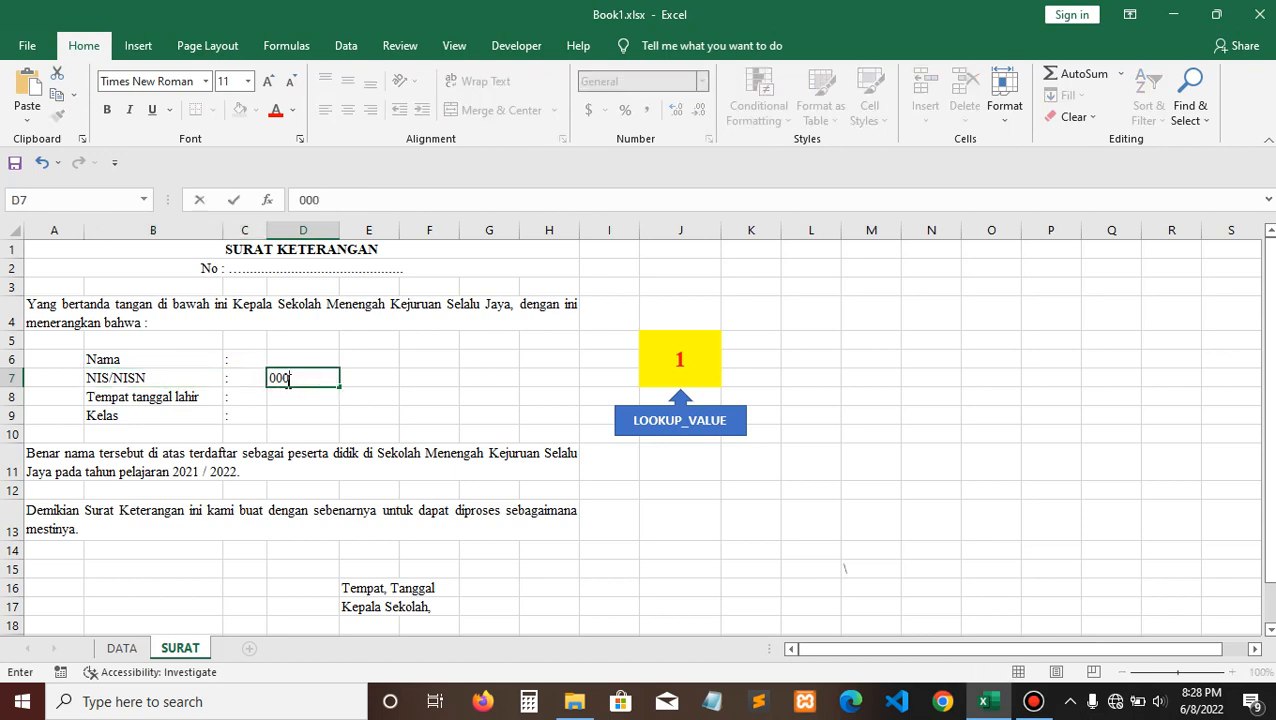
{"action": "type", "text": " / 1111"}
{"action": "key", "text": "Return"}
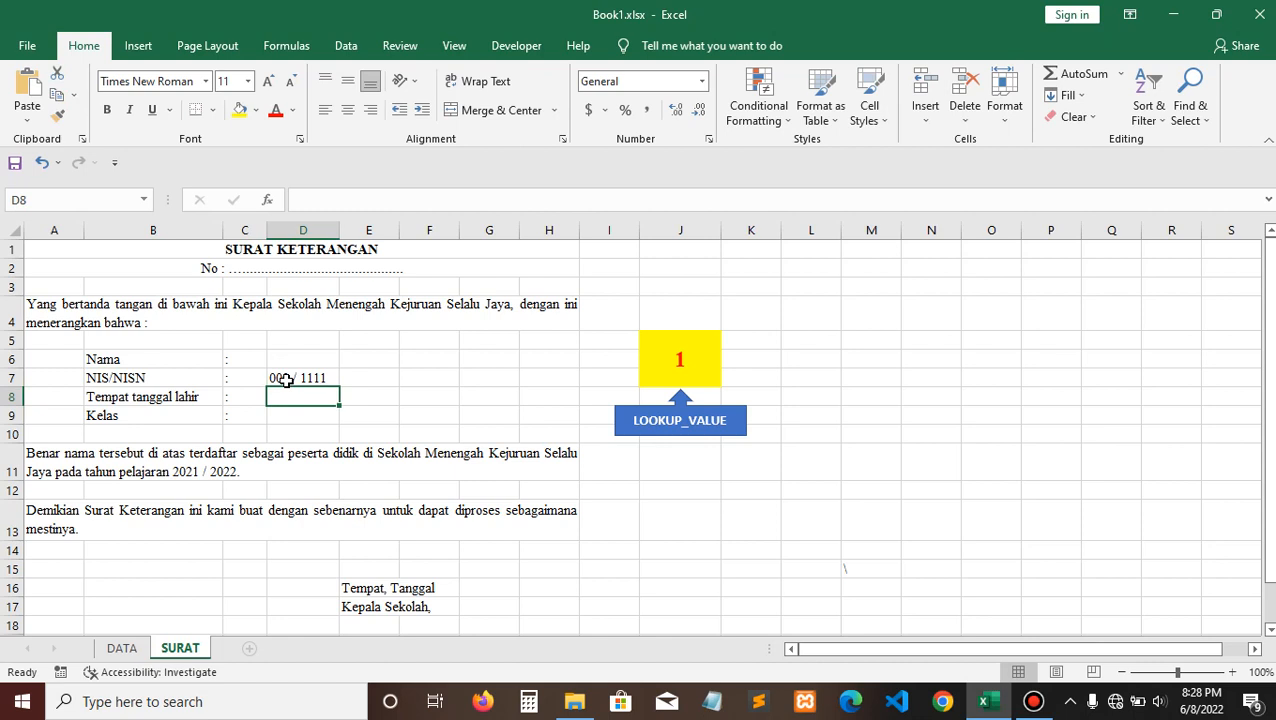
{"action": "left_click", "coordinate": [286, 380]}
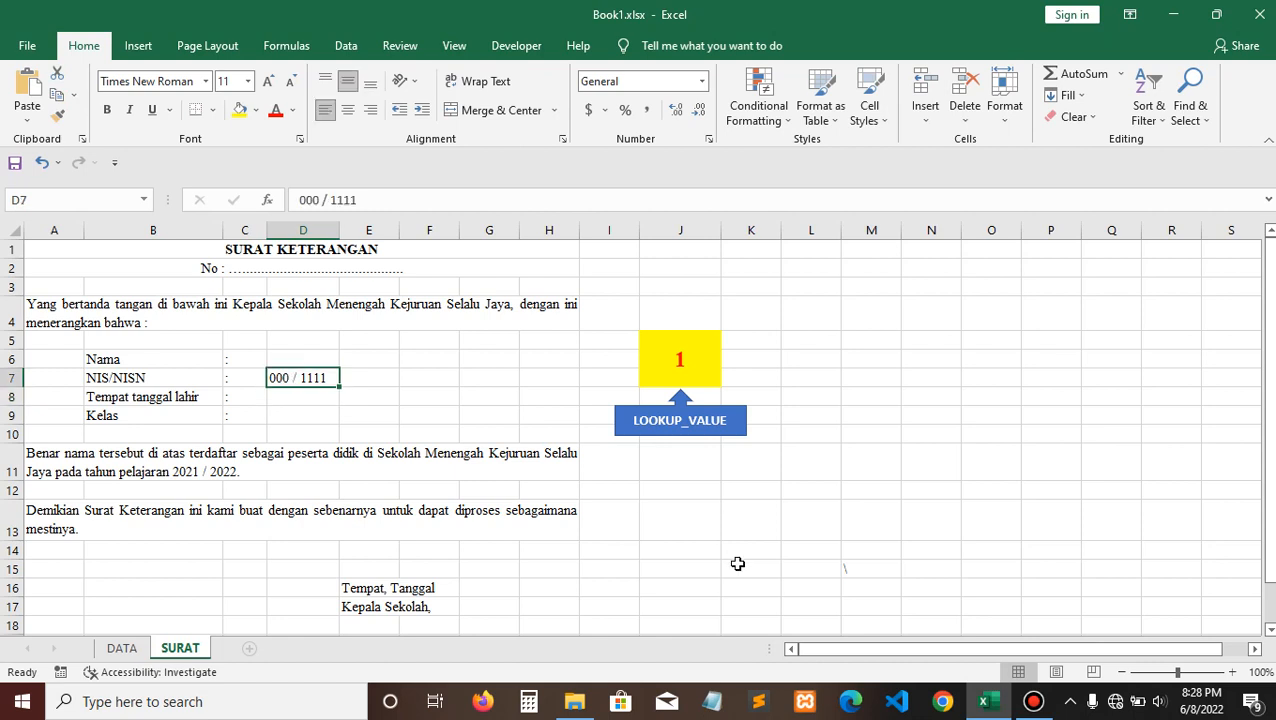
- Examine the separate NIS and NISN columns on the DATA sheet
{"action": "left_click", "coordinate": [121, 652]}
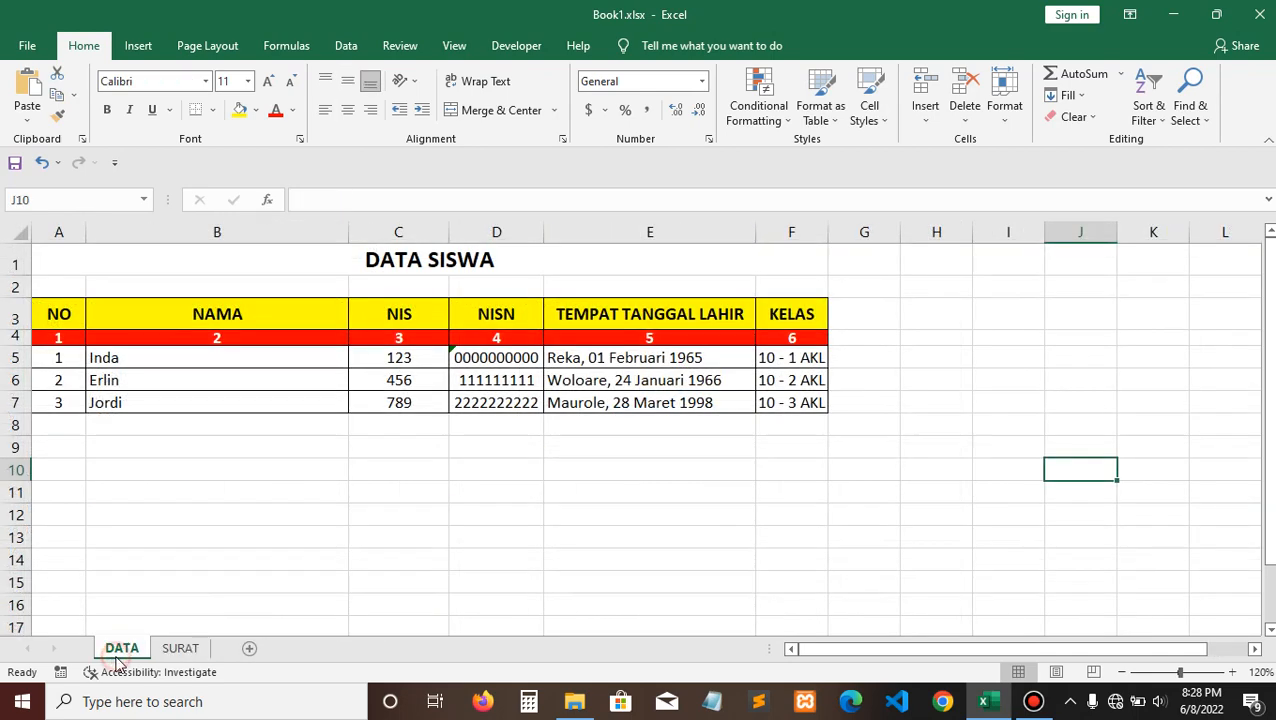
{"action": "left_click_drag", "start_coordinate": [390, 232], "coordinate": [496, 232]}
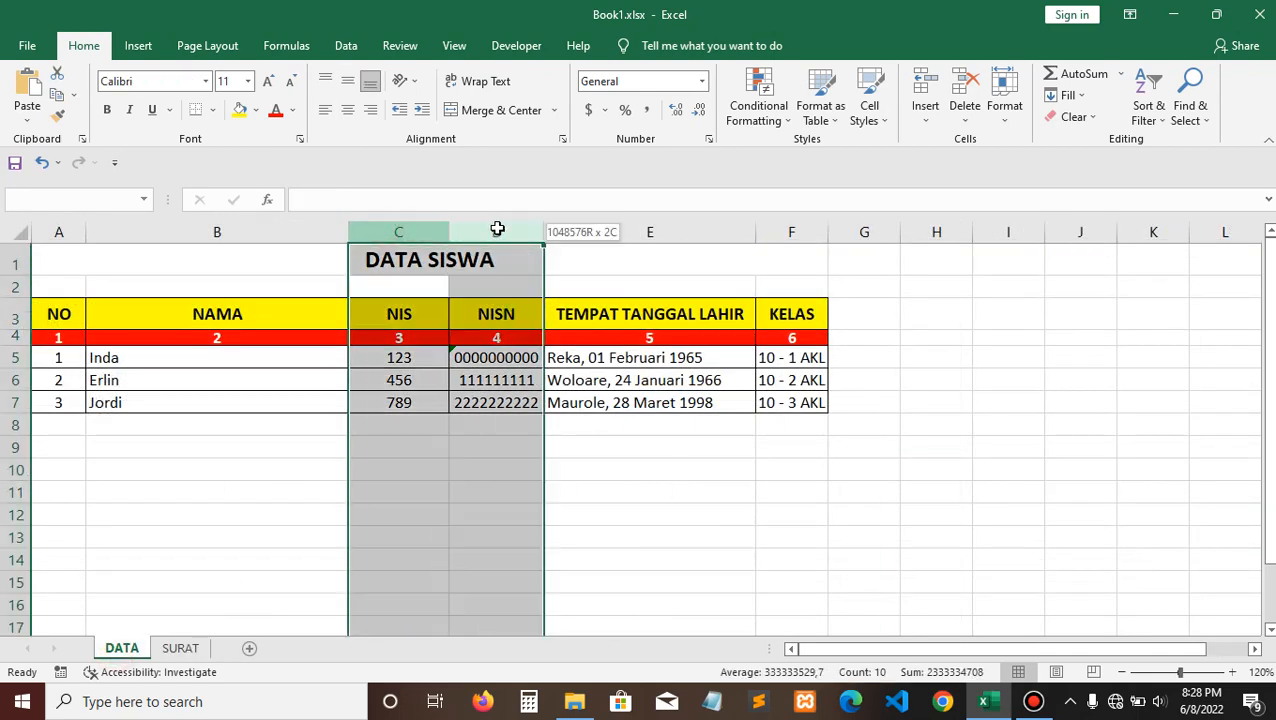
{"action": "left_click", "coordinate": [670, 466]}
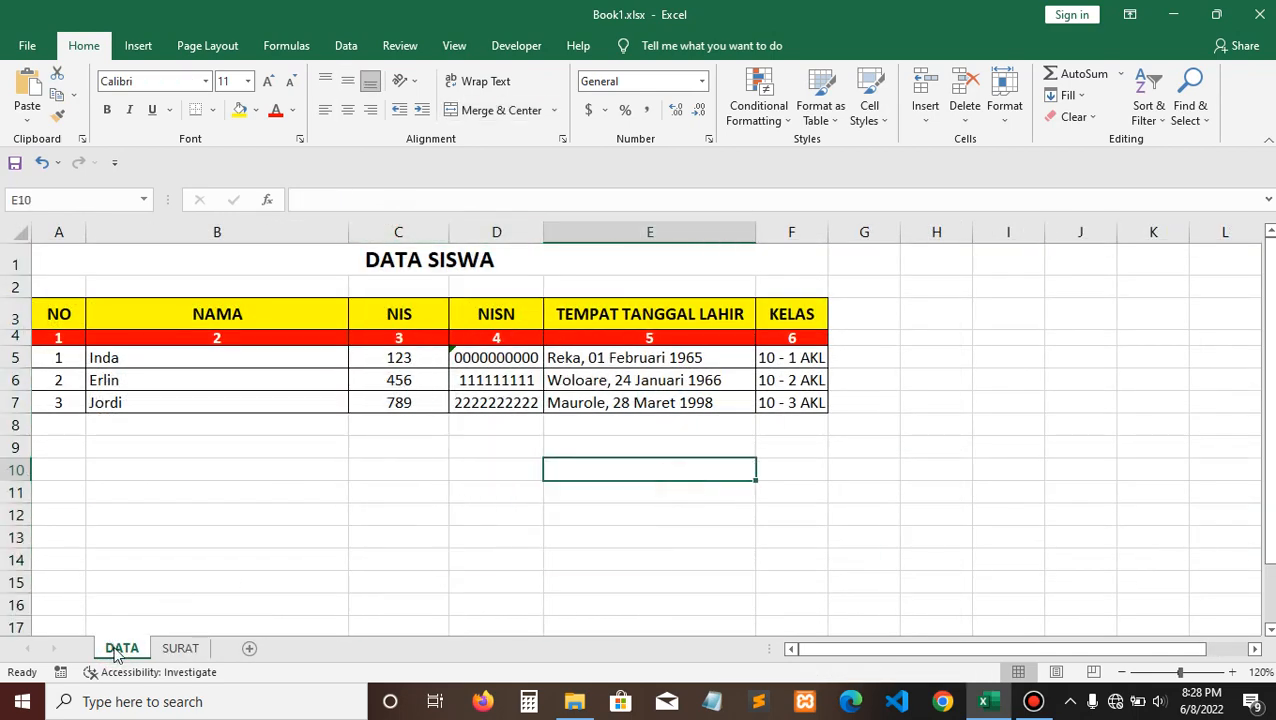
- Clear the sample NIS/NISN entry from cell D7 on the SURAT sheet
{"action": "left_click", "coordinate": [180, 650]}
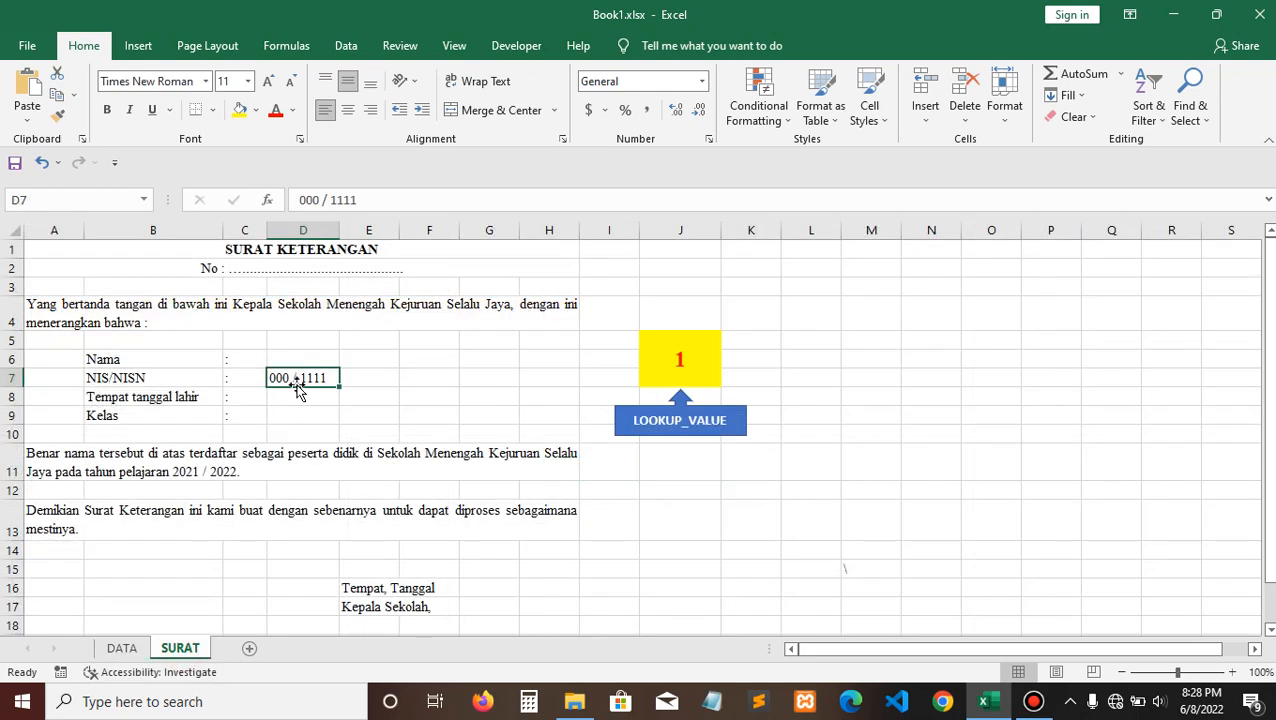
{"action": "key", "text": "Delete"}
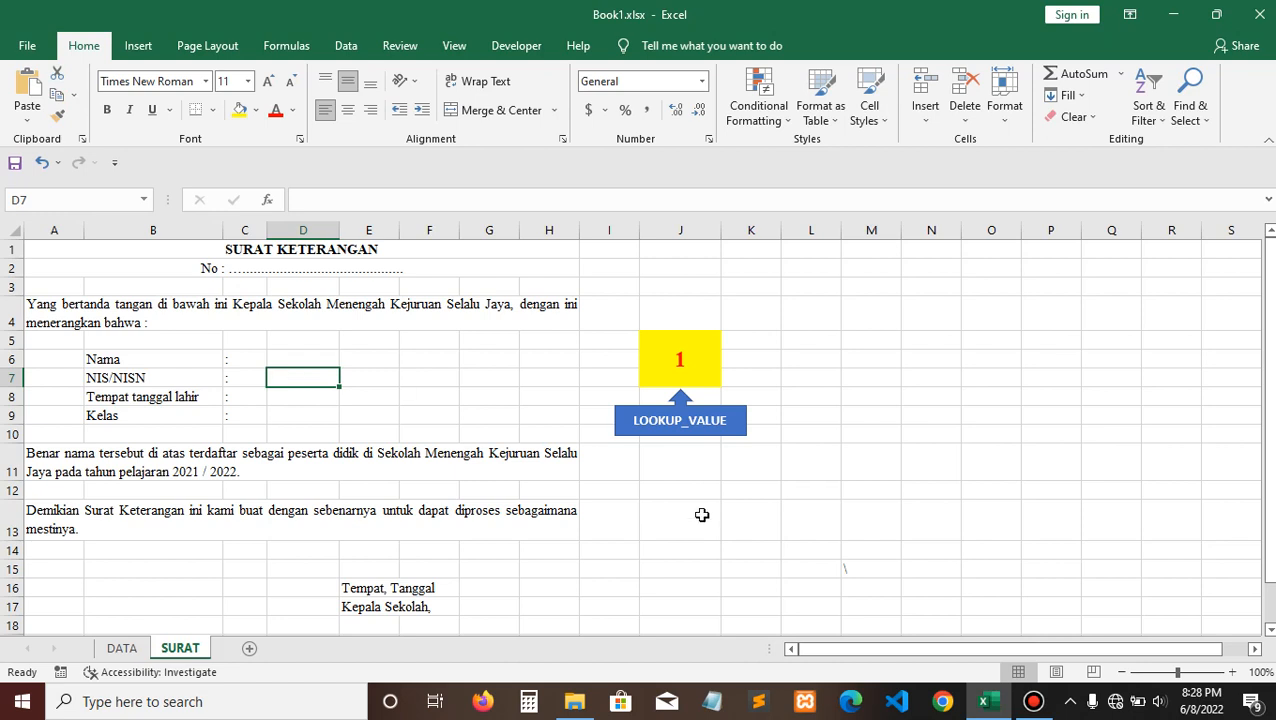
{"action": "left_click", "coordinate": [729, 550]}
{"action": "left_click", "coordinate": [305, 382]}
- Narrow column E on the SURAT sheet and enter "/" in cell E7 as a separator
{"action": "left_click_drag", "start_coordinate": [396, 233], "coordinate": [352, 232]}
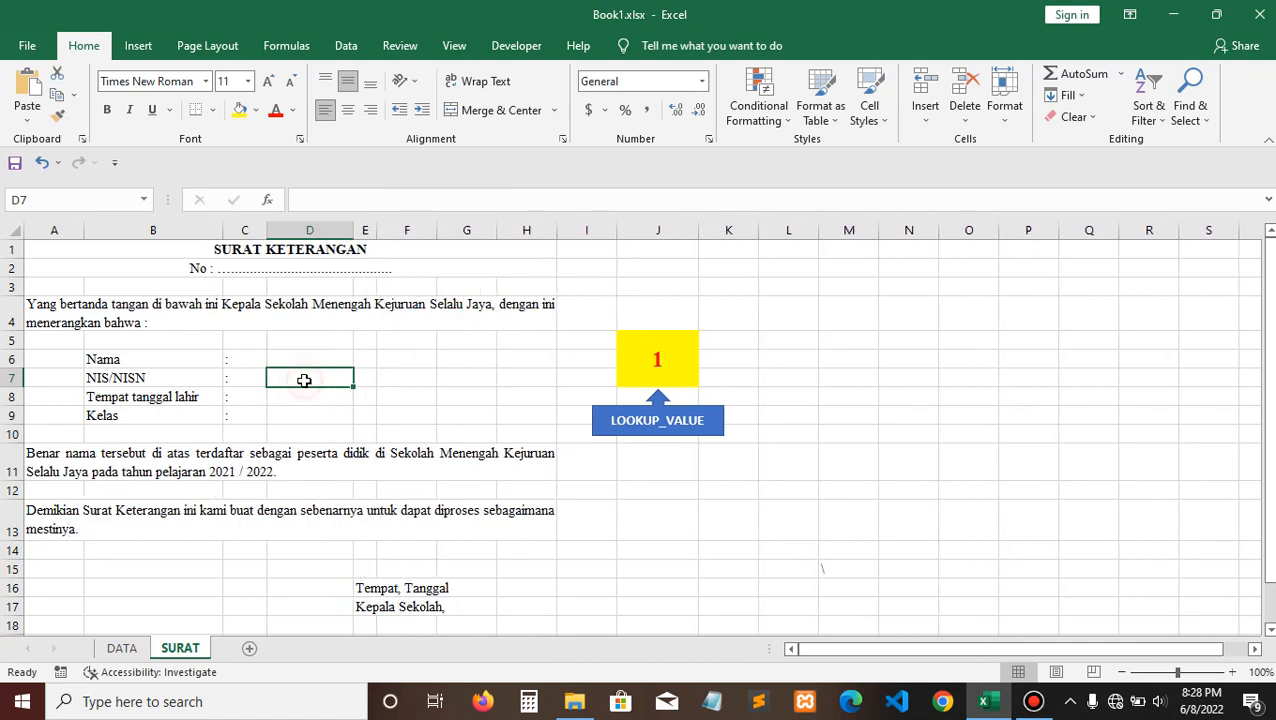
{"action": "left_click", "coordinate": [366, 377]}
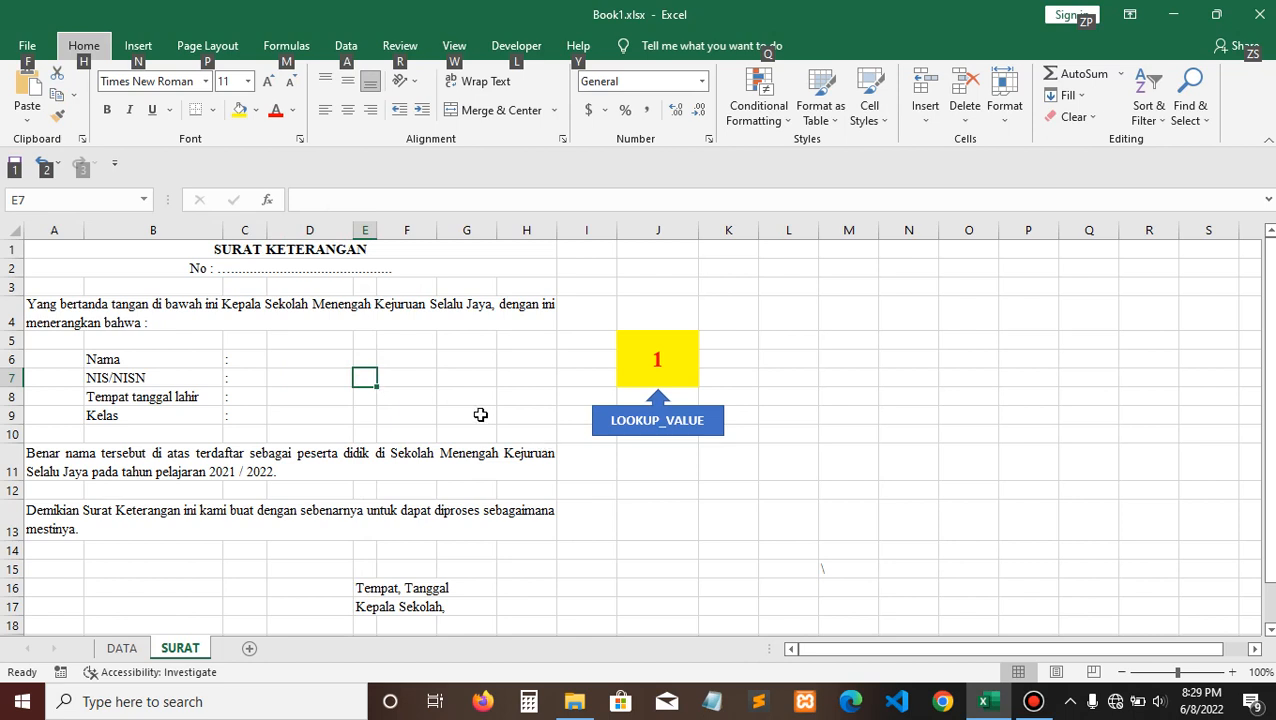
{"action": "left_click", "coordinate": [476, 414]}
{"action": "left_click", "coordinate": [366, 376]}
{"action": "double_click", "coordinate": [366, 376]}
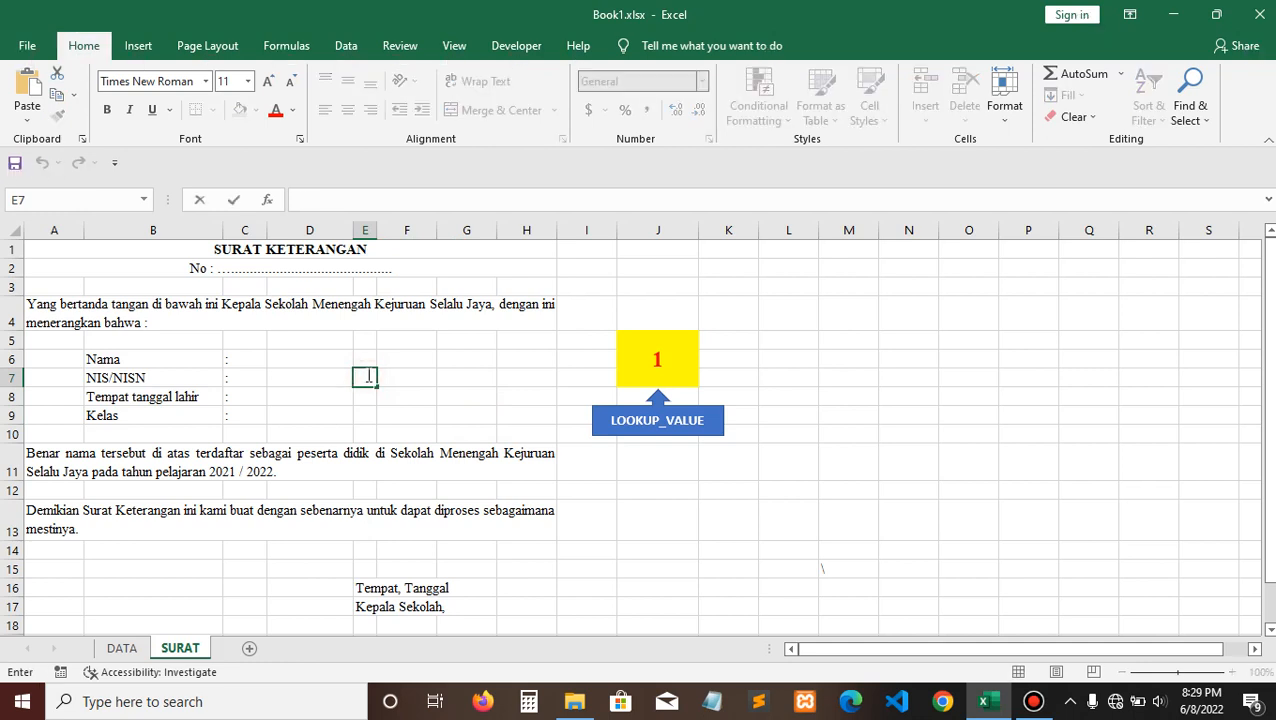
{"action": "type", "text": "/"}
{"action": "left_click", "coordinate": [727, 620]}
- Compare cells D7 and F7 on the SURAT sheet with the NIS column on the DATA sheet
{"action": "left_click", "coordinate": [399, 381]}
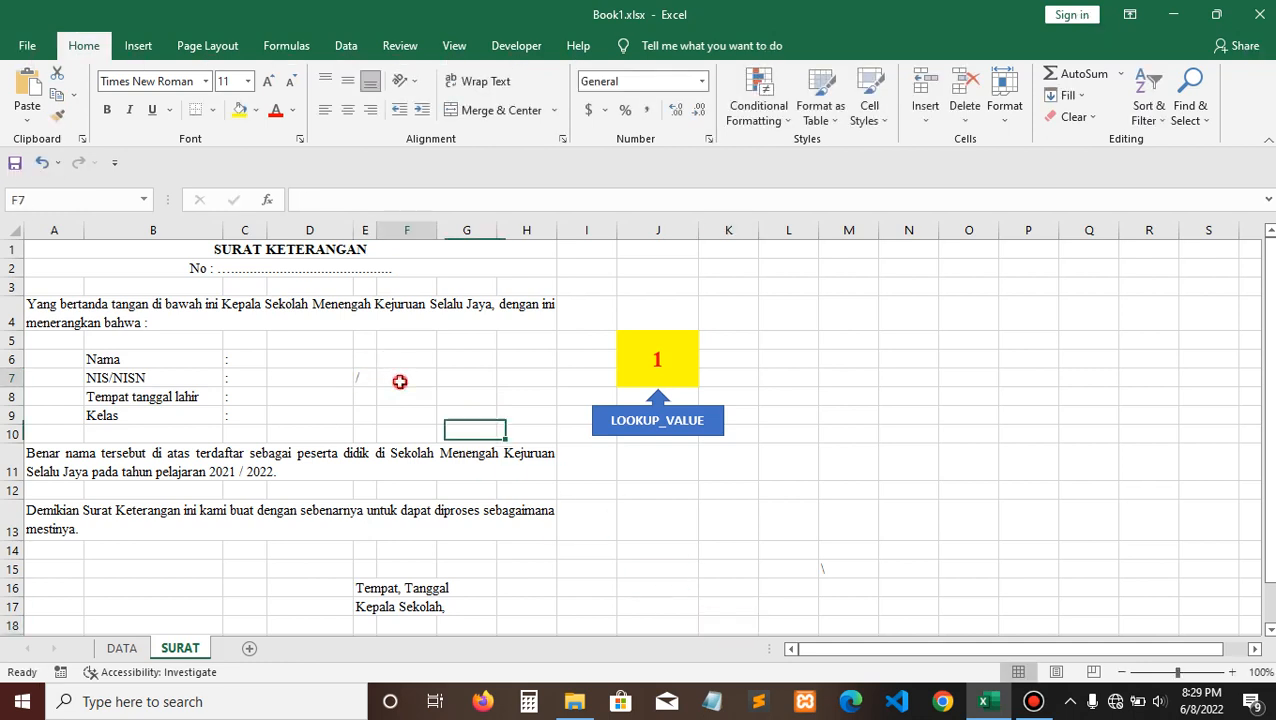
{"action": "left_click", "coordinate": [324, 376]}
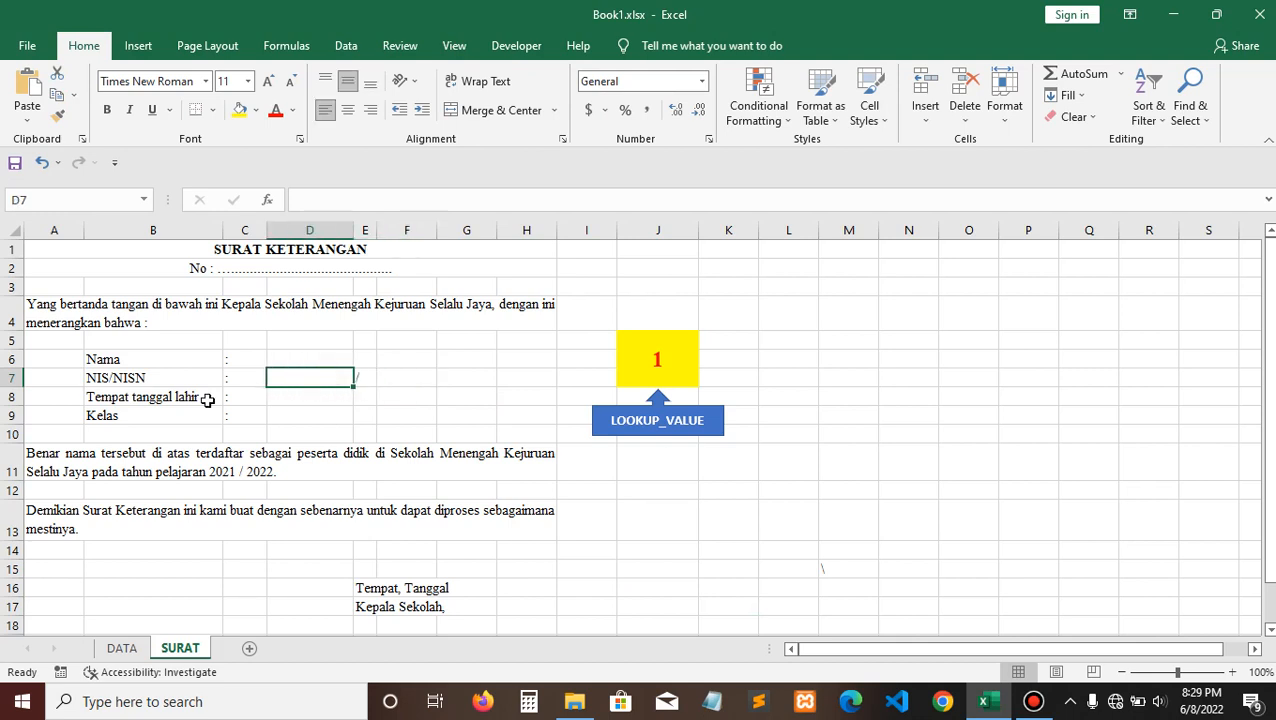
{"action": "left_click", "coordinate": [387, 378]}
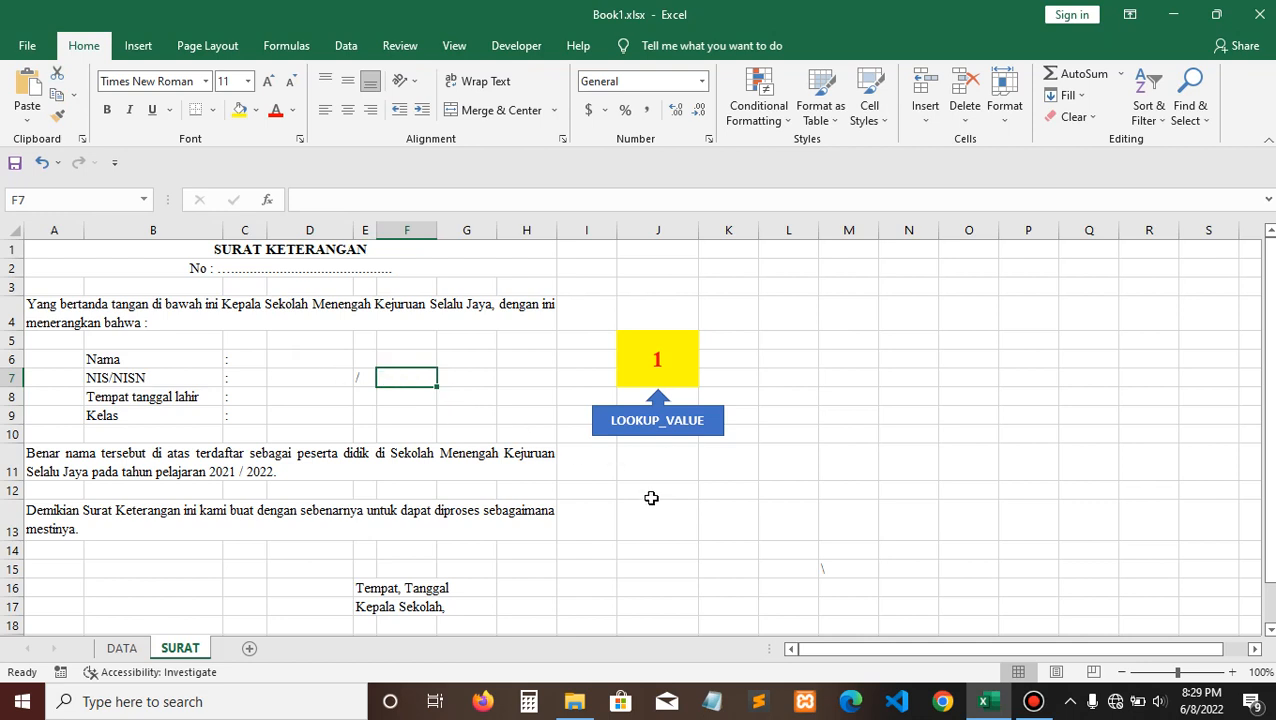
{"action": "left_click", "coordinate": [280, 379]}
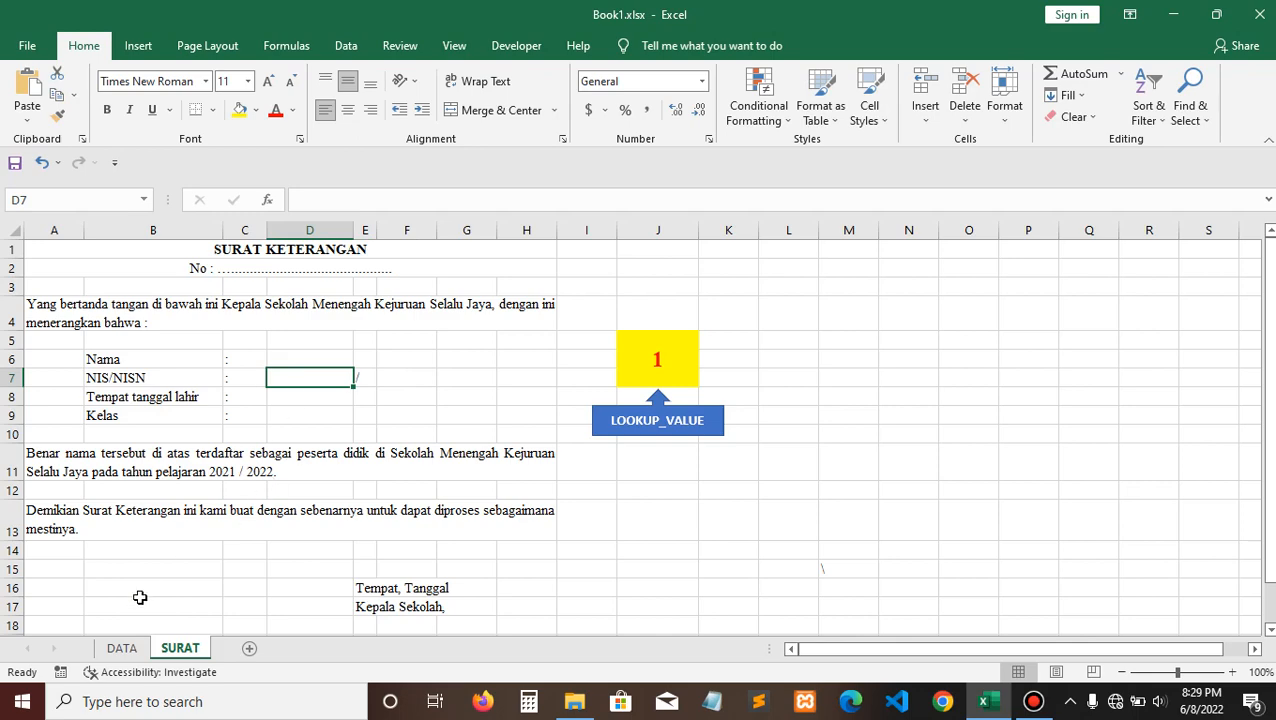
{"action": "left_click", "coordinate": [121, 648]}
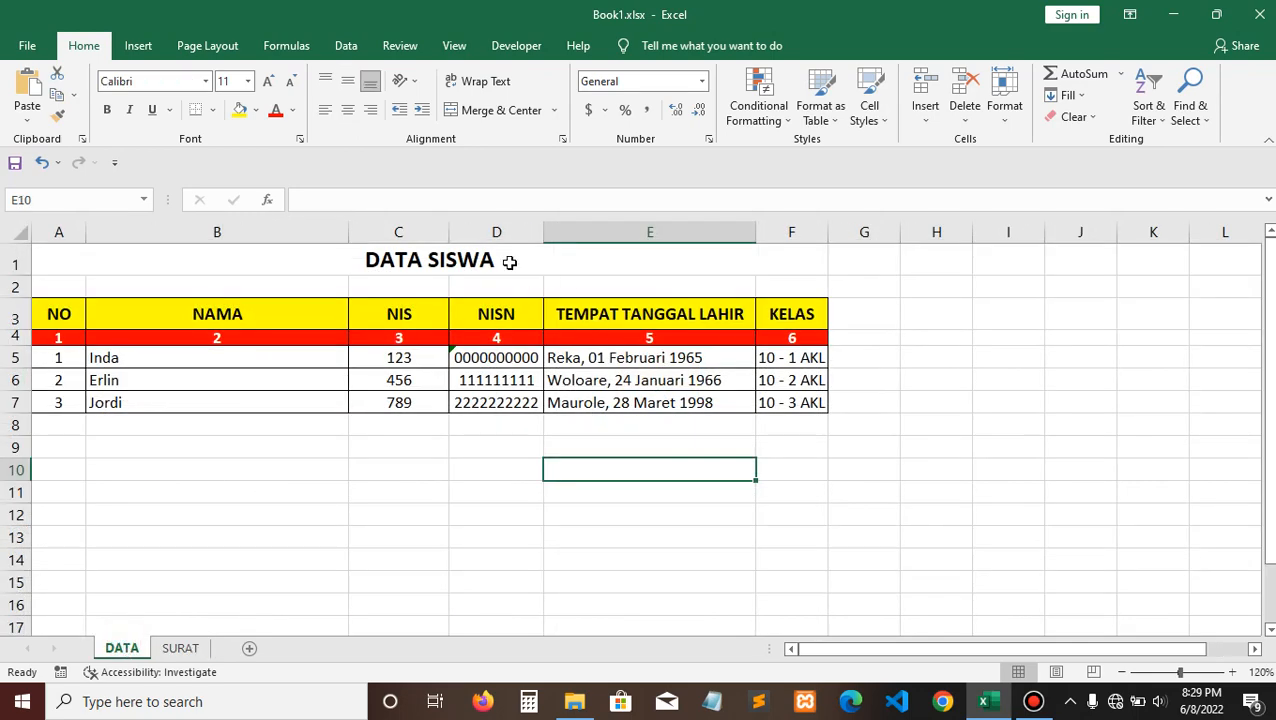
{"action": "left_click_drag", "start_coordinate": [390, 240], "coordinate": [384, 321]}
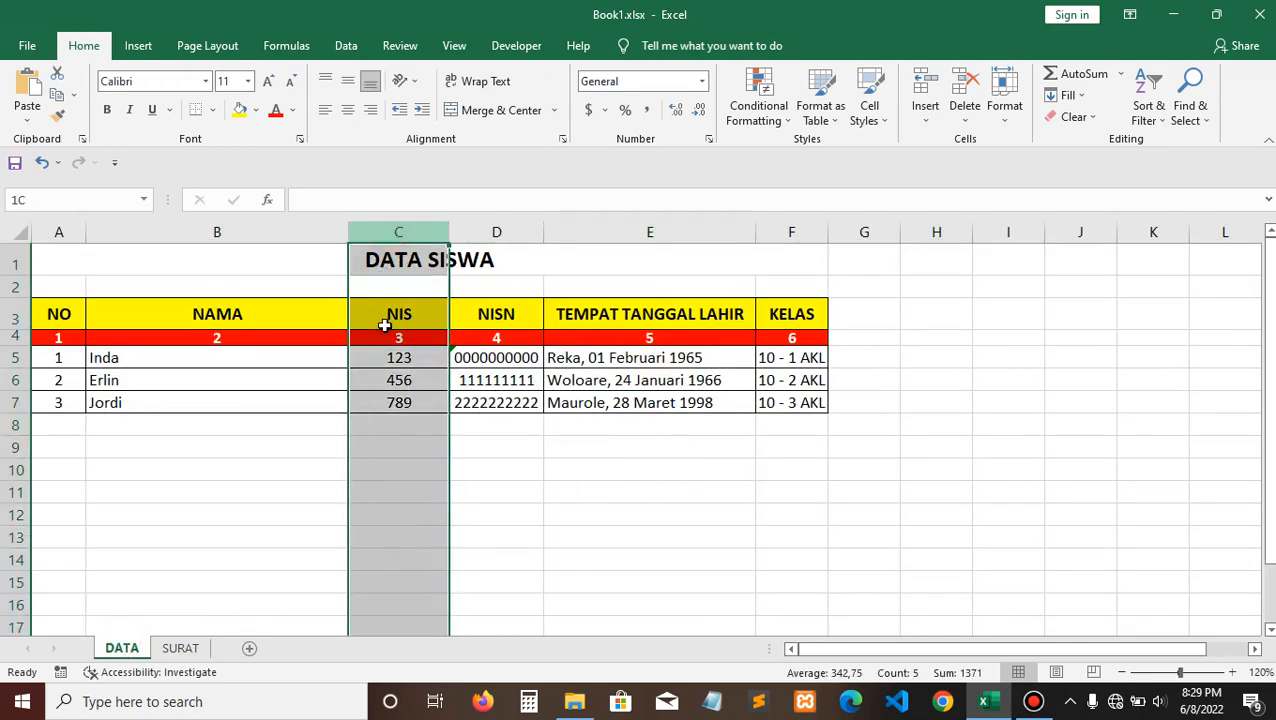
{"action": "left_click", "coordinate": [384, 321]}
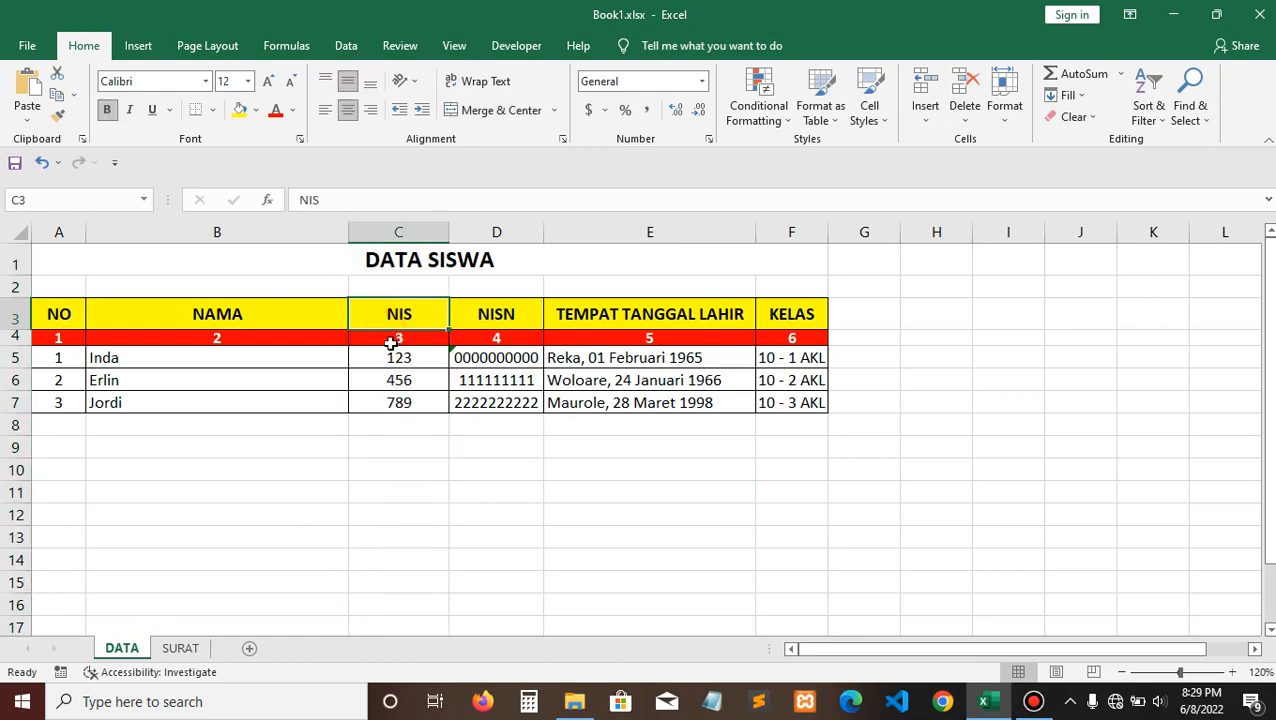
{"action": "left_click", "coordinate": [176, 648]}
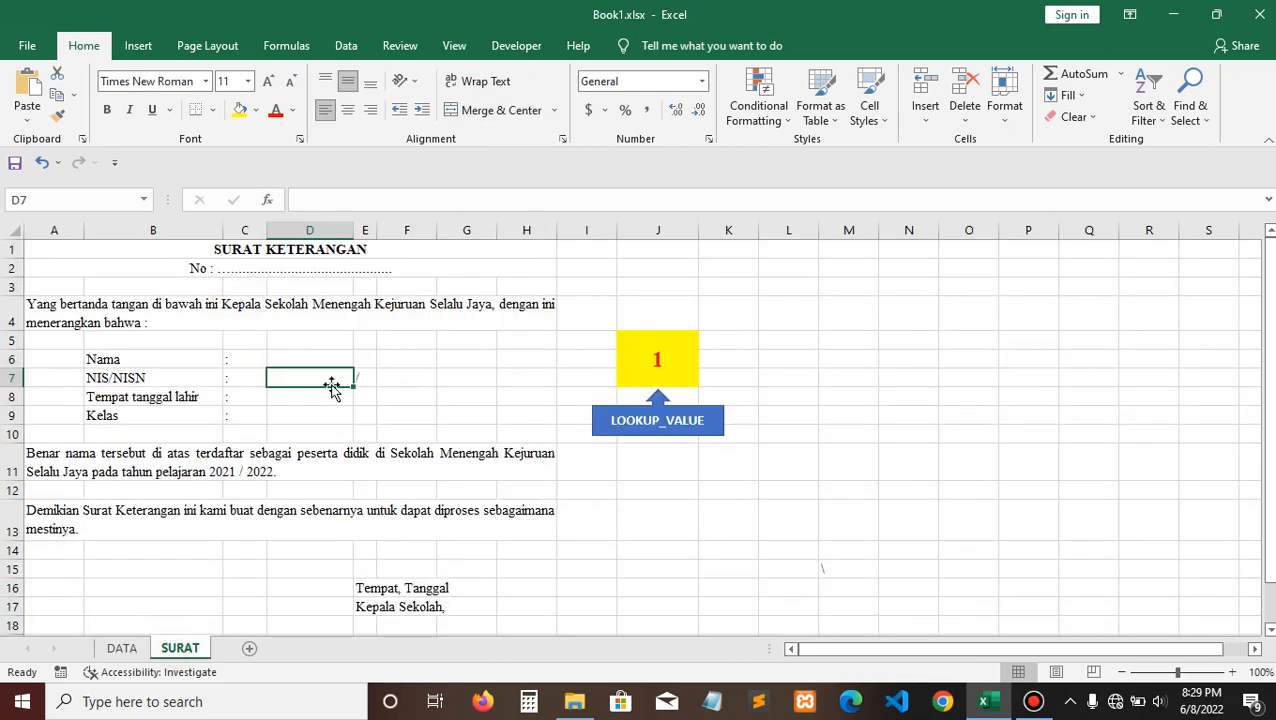
{"action": "left_click", "coordinate": [404, 375]}
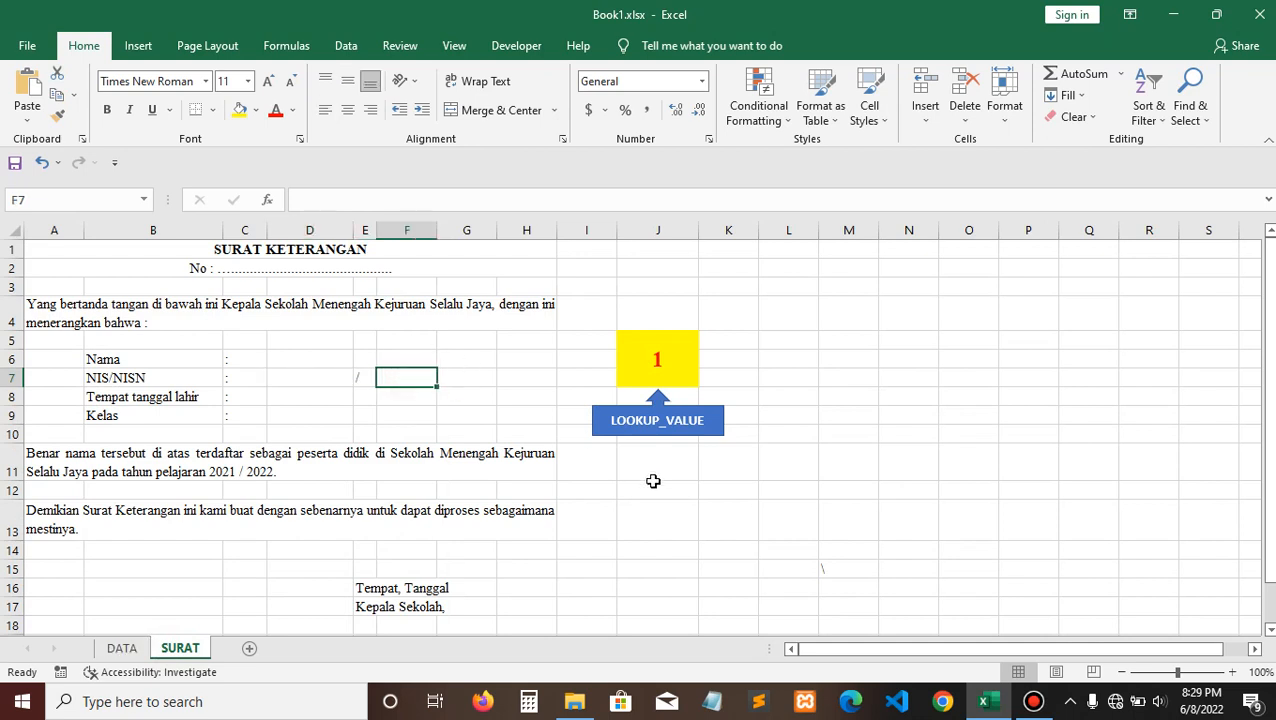
- Undo the slash entry in cell E7 and the column width changes on the SURAT sheet
{"action": "key", "text": "Left"}
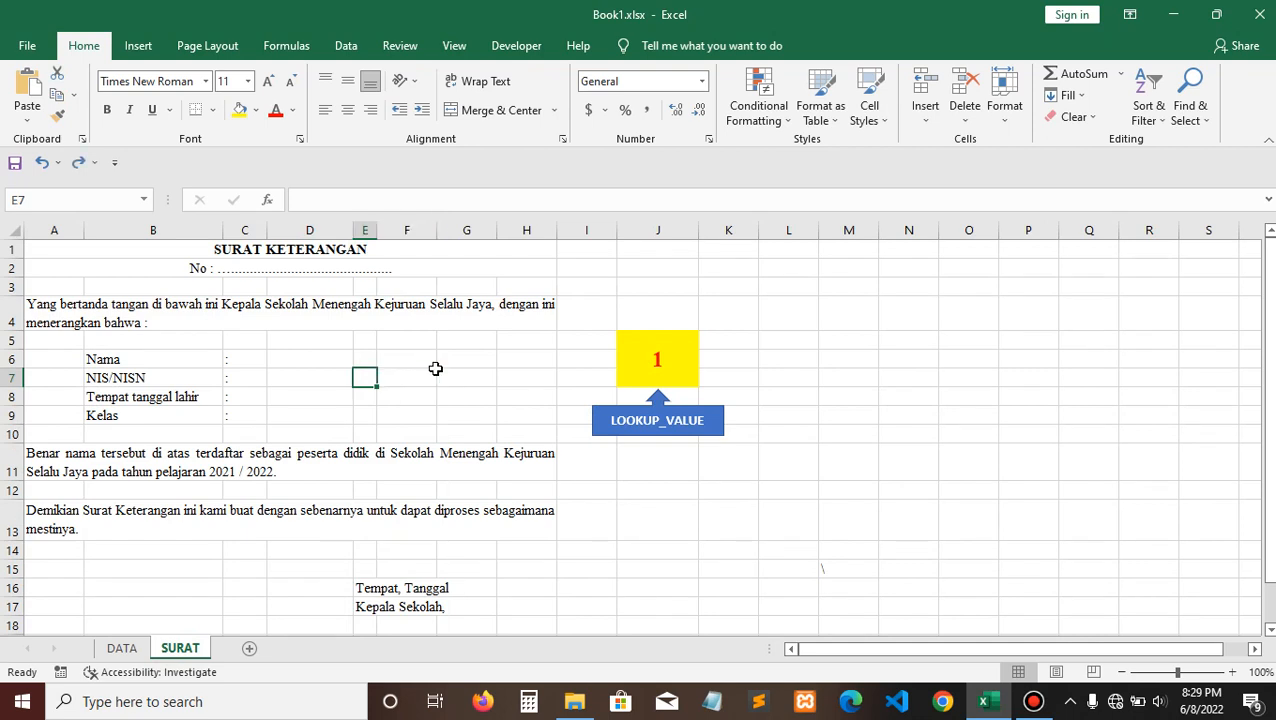
{"action": "key", "text": "ctrl+z"}
{"action": "key", "text": "ctrl+z"}
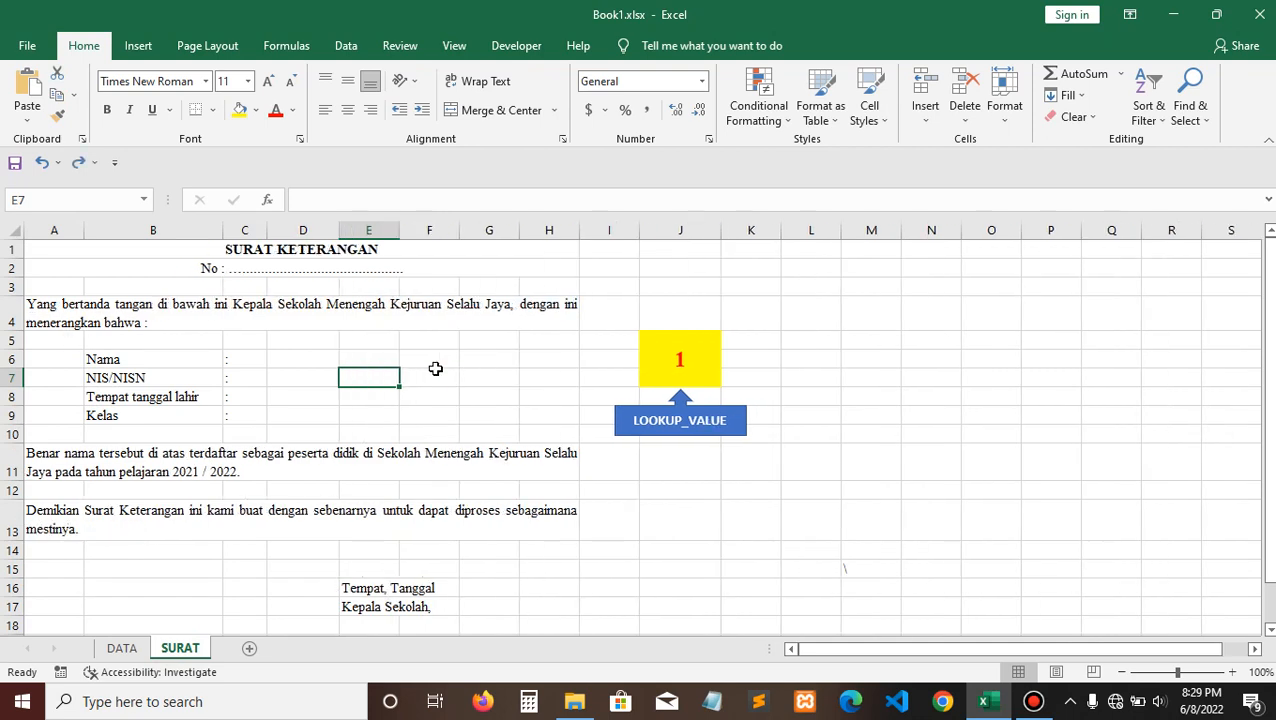
{"action": "left_click", "coordinate": [287, 375]}
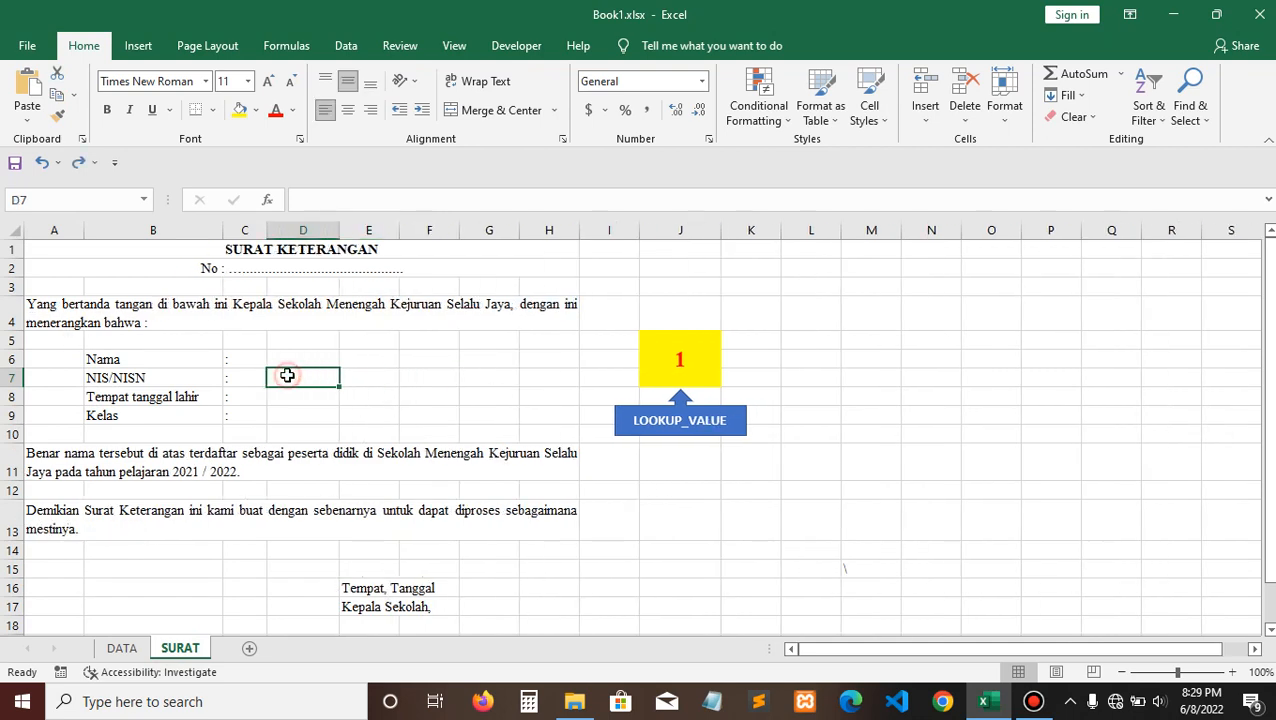
{"action": "left_click", "coordinate": [797, 489]}
{"action": "left_click", "coordinate": [272, 383]}
{"action": "left_click", "coordinate": [117, 375]}
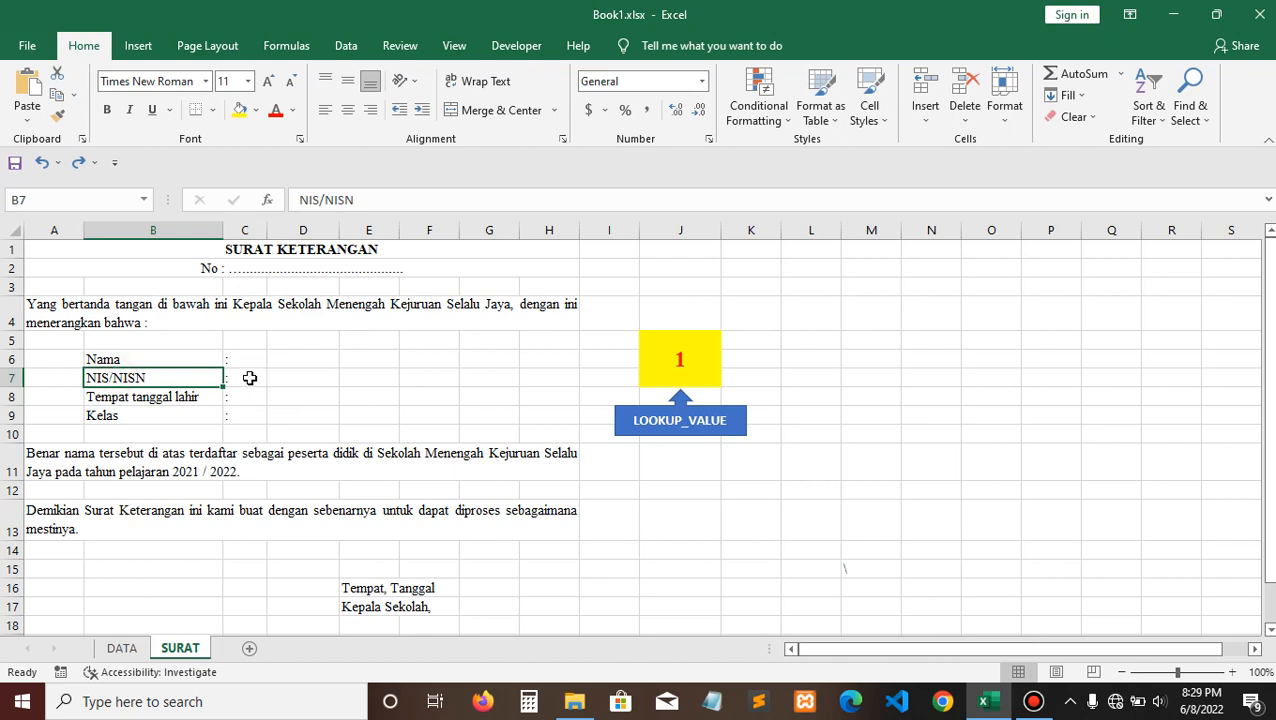
{"action": "left_click", "coordinate": [321, 377]}
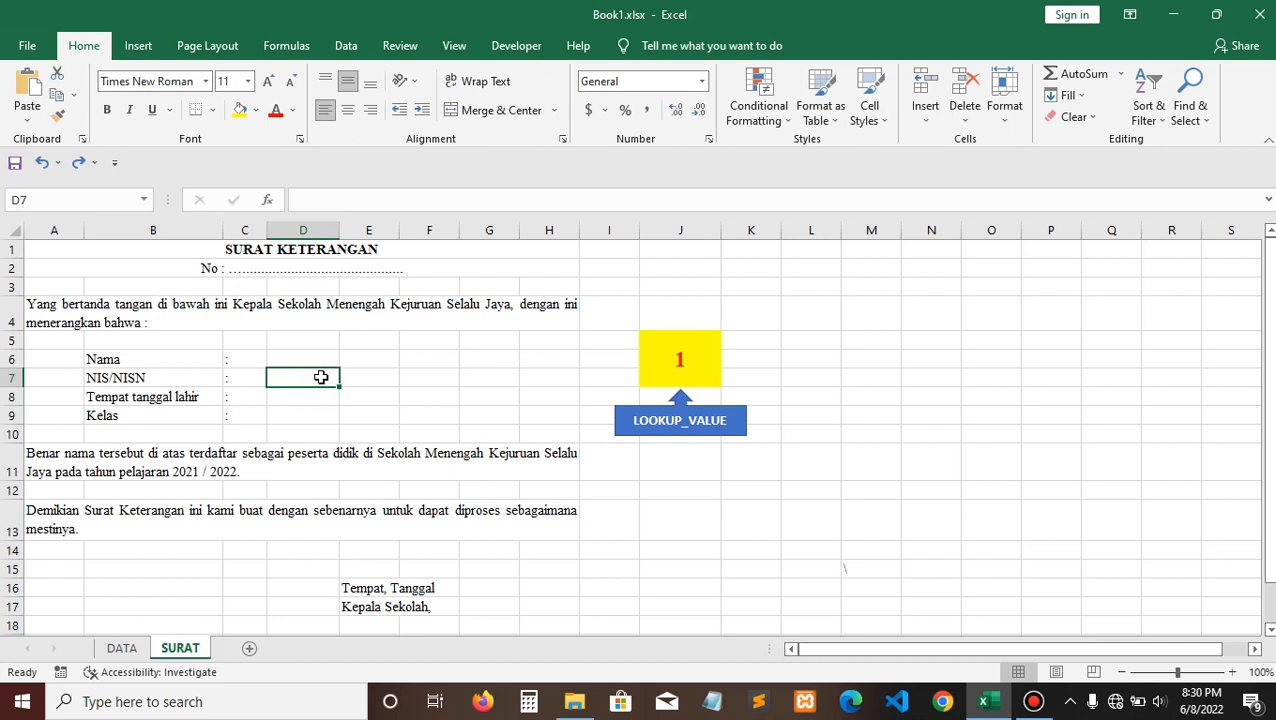
{"action": "left_click", "coordinate": [945, 455]}
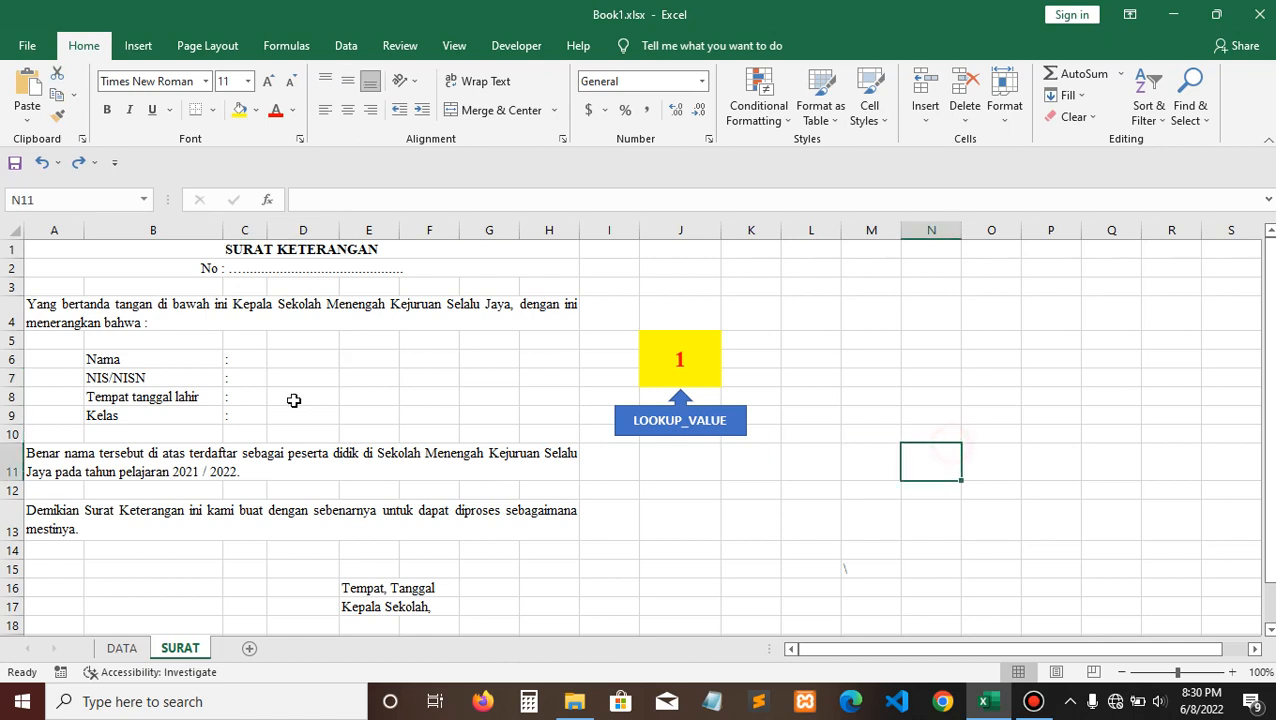
{"action": "left_click", "coordinate": [292, 376]}
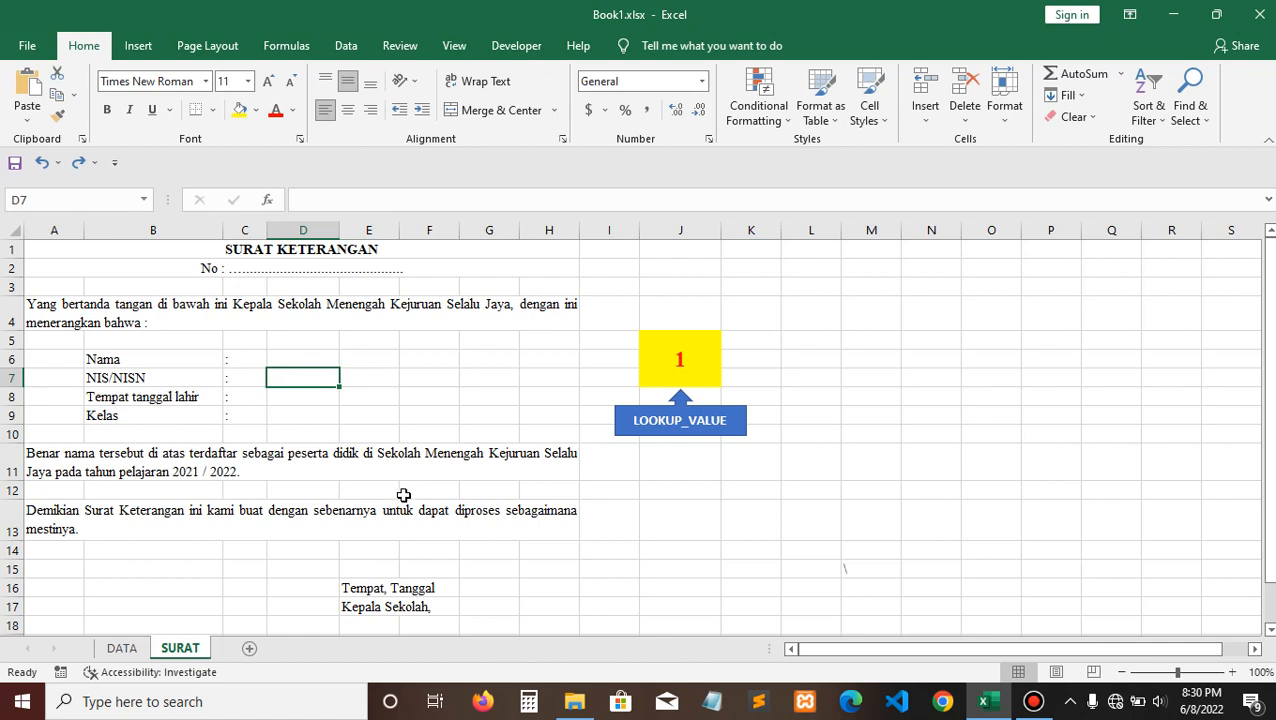
{"action": "left_click", "coordinate": [118, 381]}
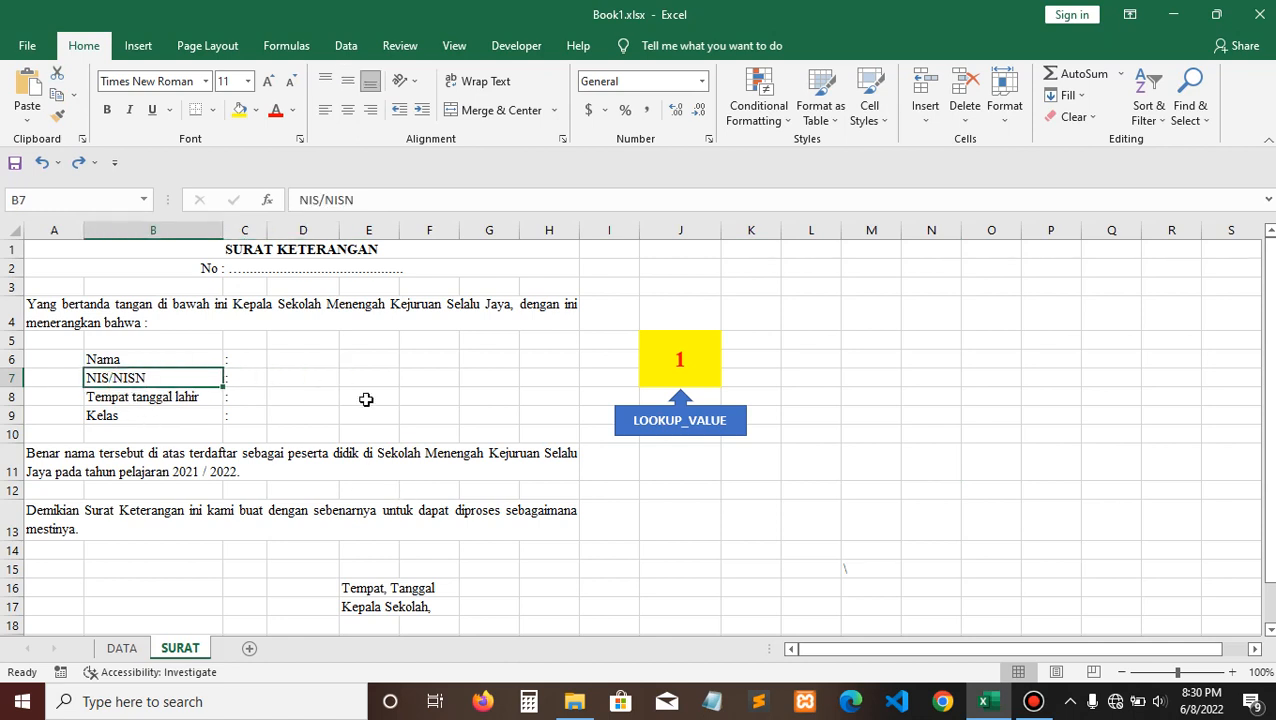
- Start a VLOOKUP formula in cell D7 of the SURAT sheet with J5 as lookup value and DATA!A5:F7 as table array
{"action": "left_click", "coordinate": [279, 375]}
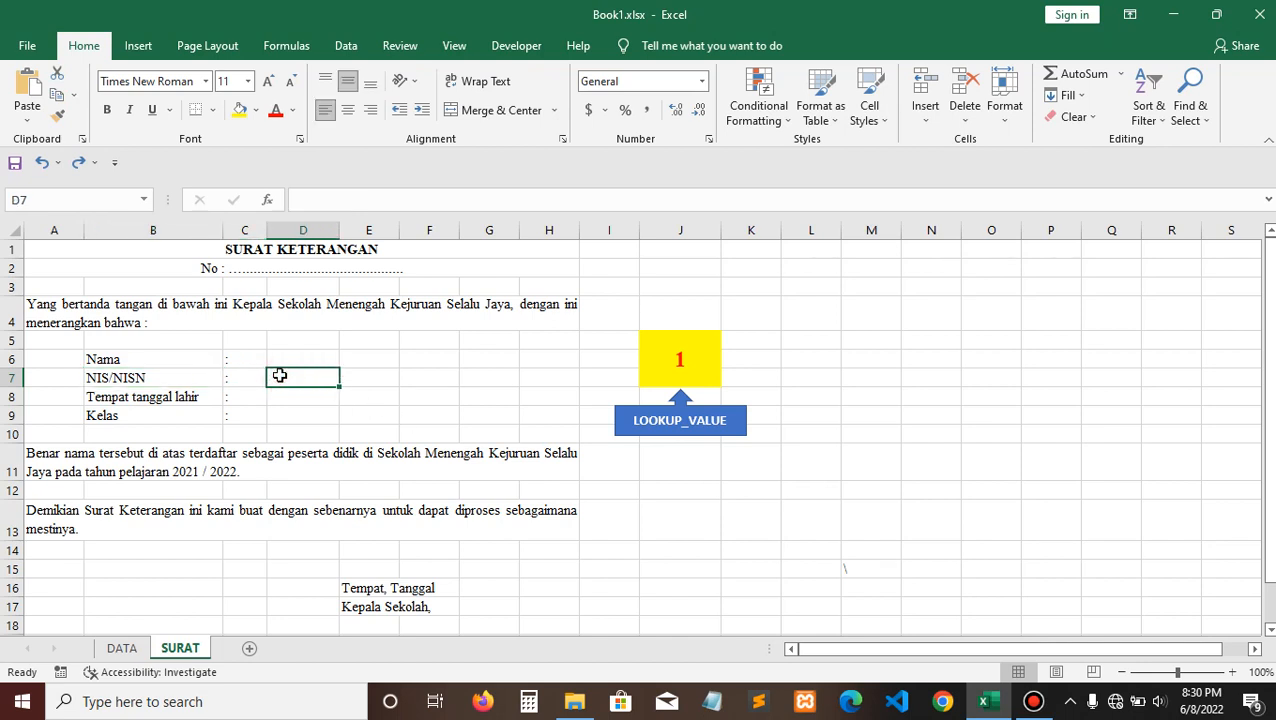
{"action": "type", "text": "="}
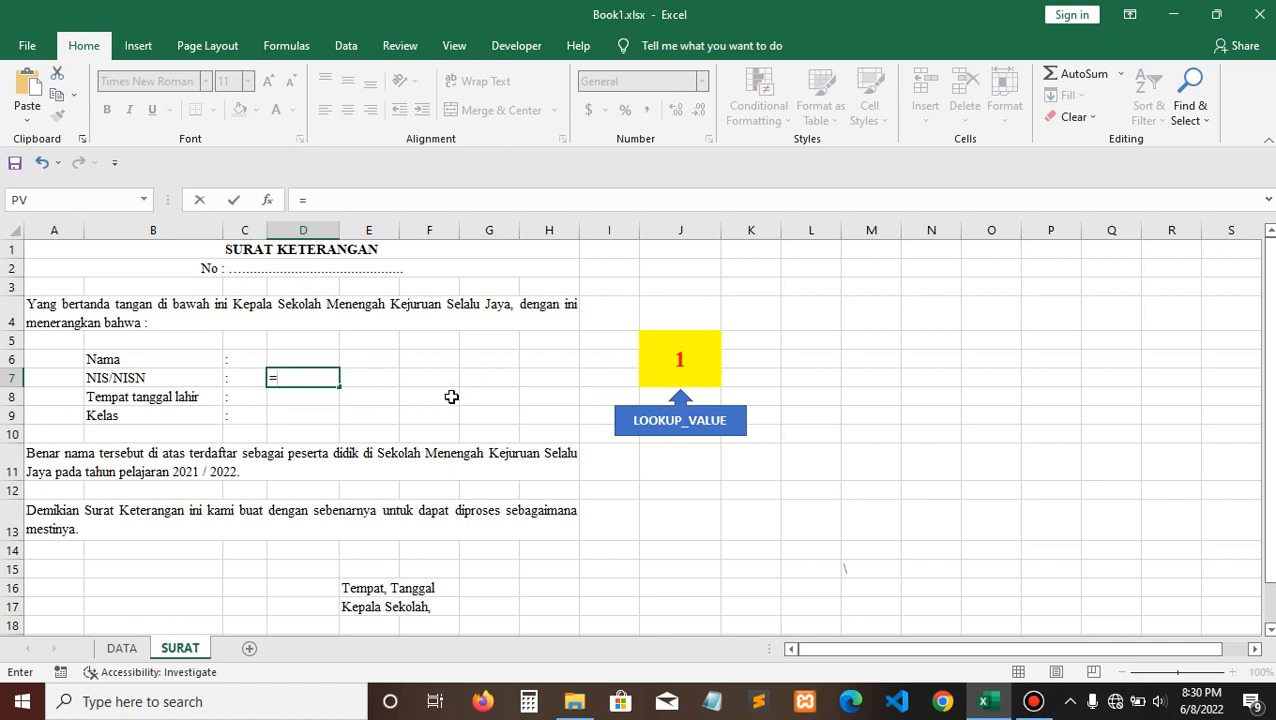
{"action": "type", "text": "v"}
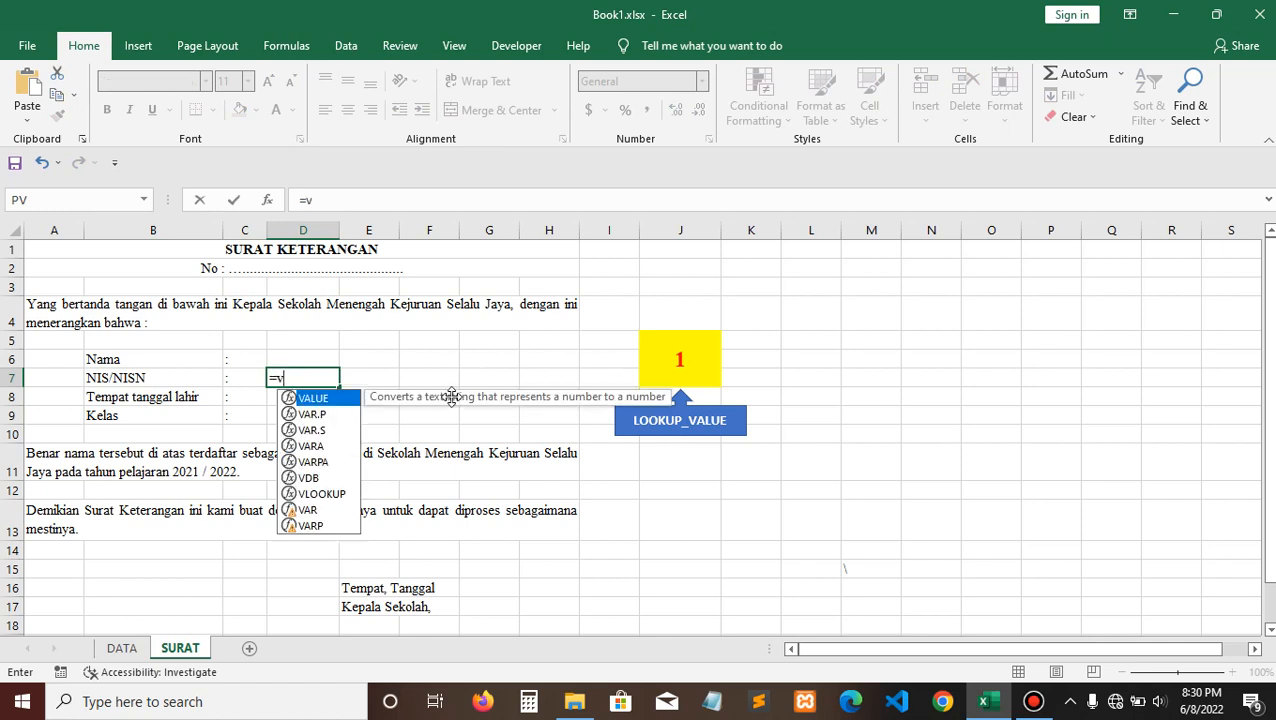
{"action": "double_click", "coordinate": [322, 493]}
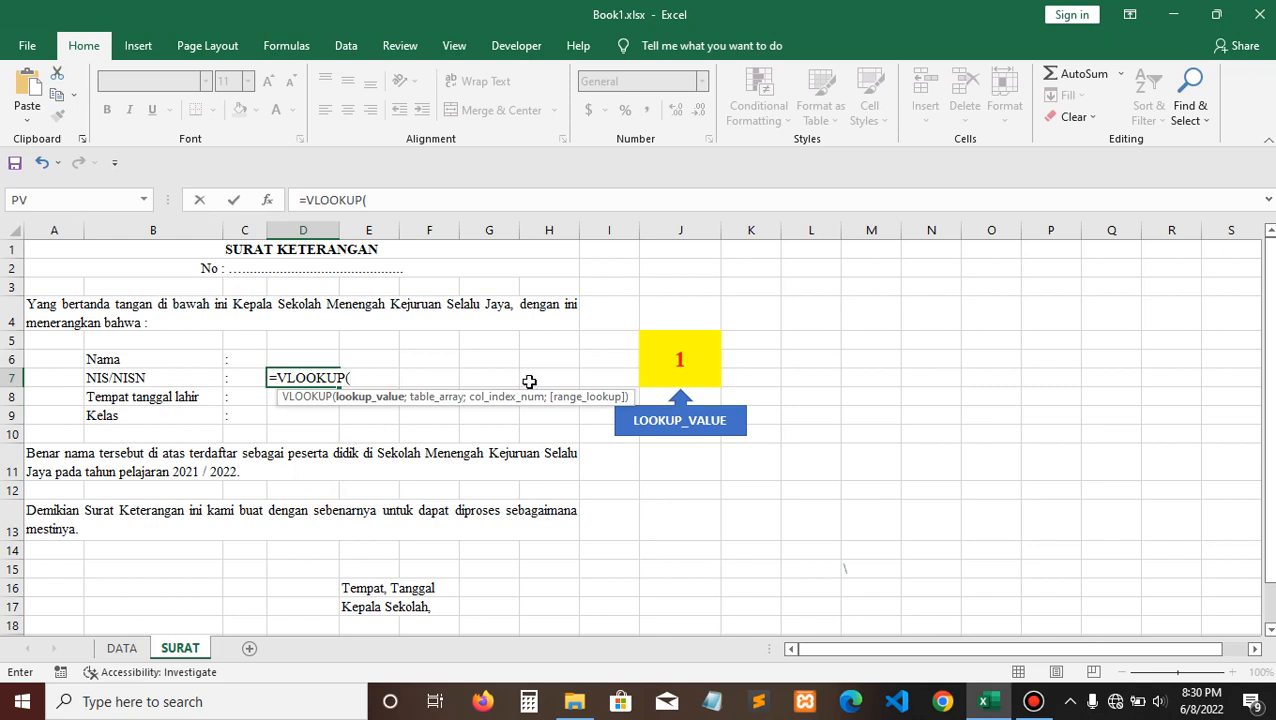
{"action": "left_click", "coordinate": [654, 362]}
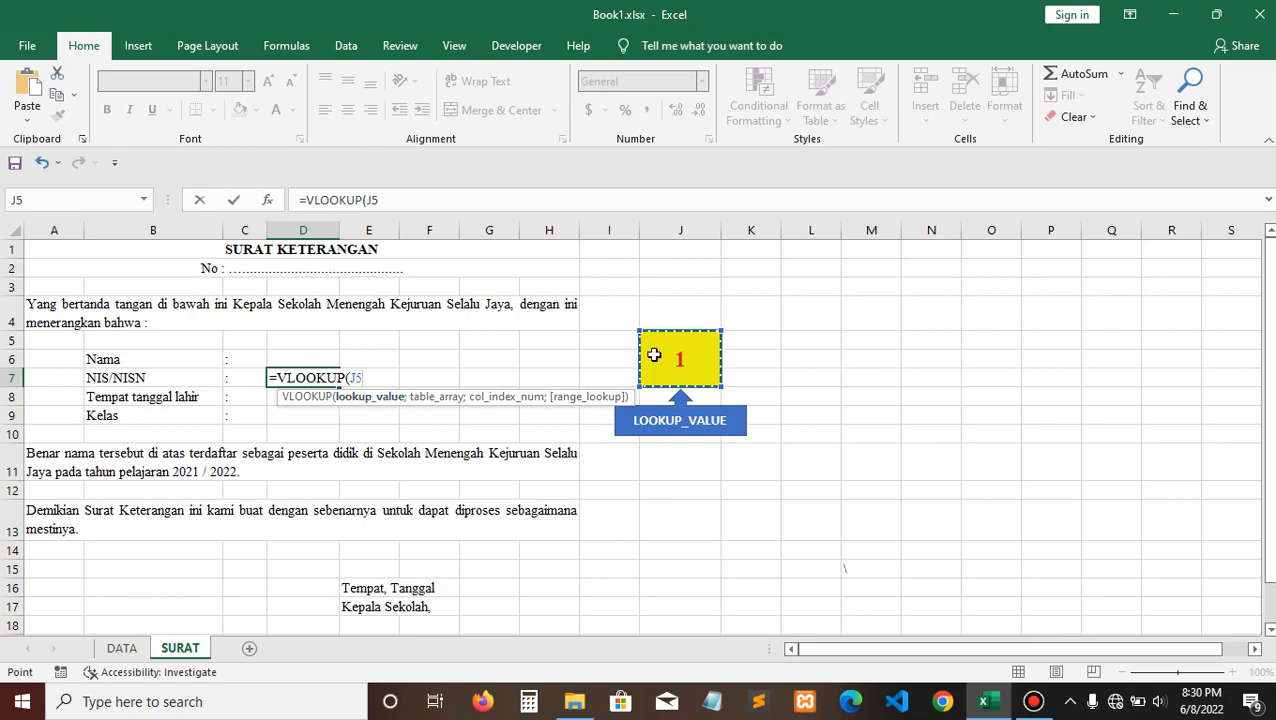
{"action": "type", "text": ";"}
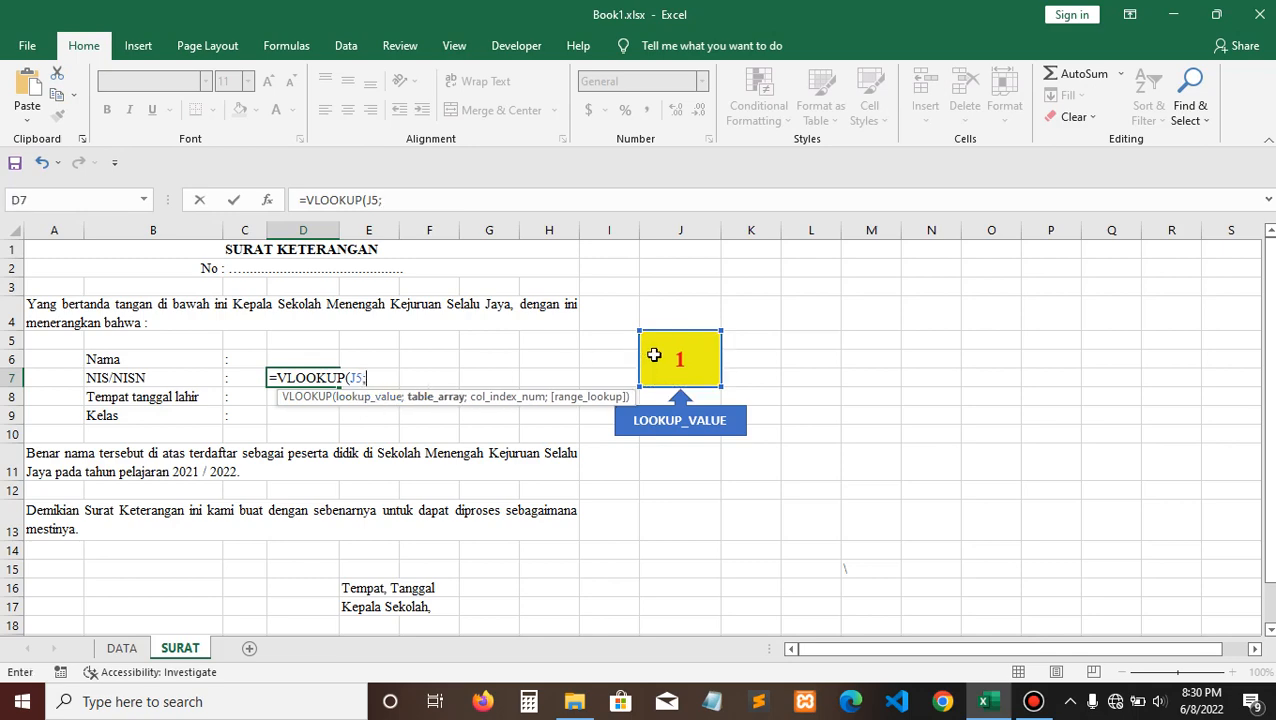
{"action": "left_click", "coordinate": [122, 648]}
{"action": "left_click_drag", "start_coordinate": [58, 356], "coordinate": [768, 390]}
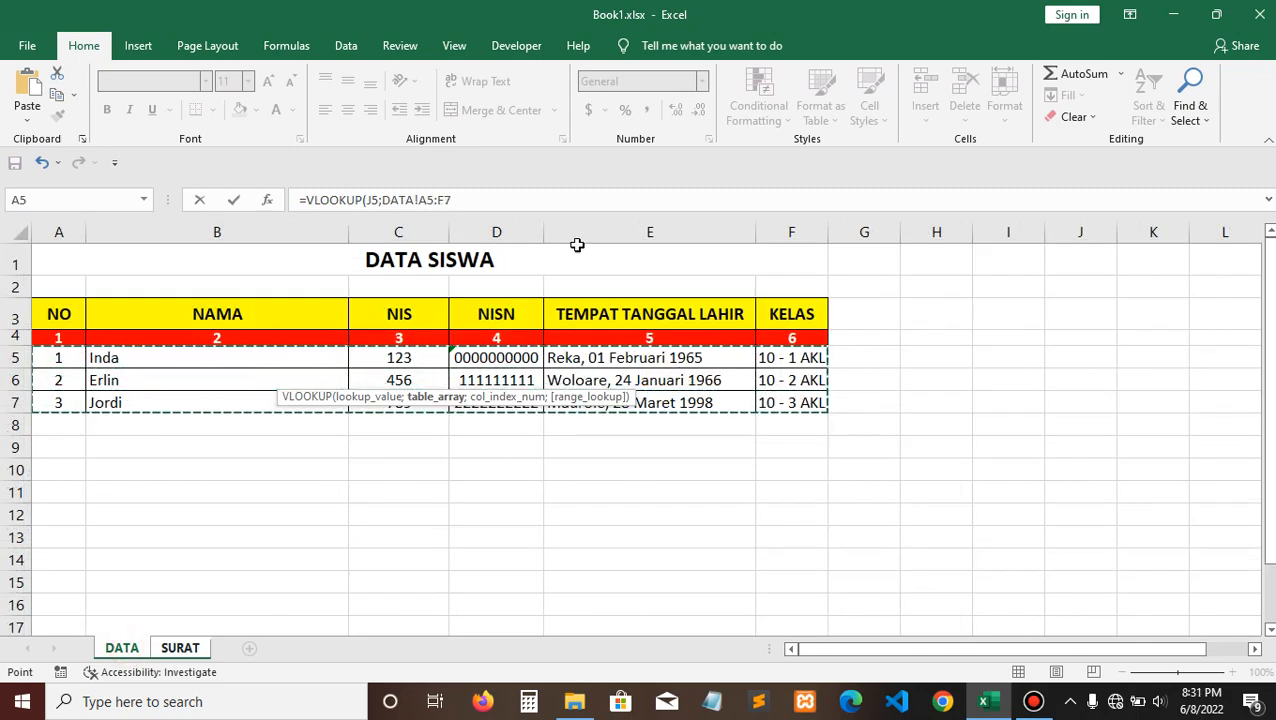
{"action": "left_click", "coordinate": [530, 196]}
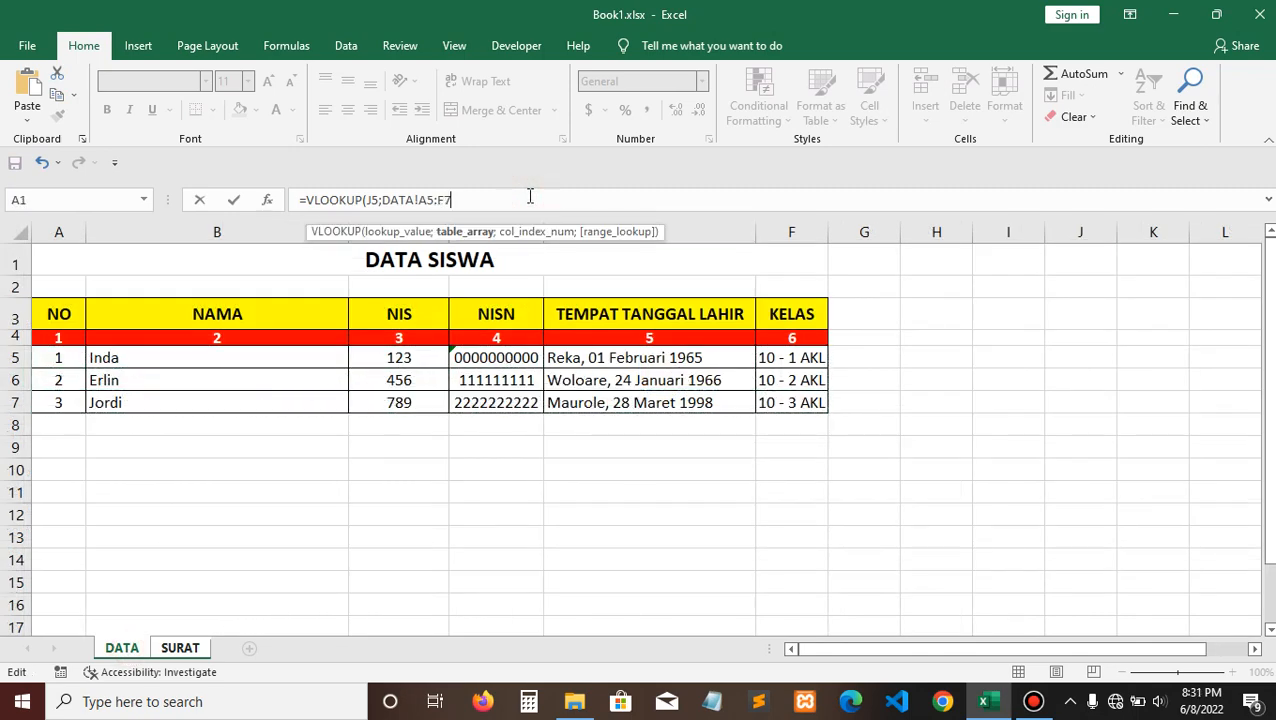
- Complete the VLOOKUP formula with column index 3 and TRUE for approximate match
{"action": "type", "text": ";"}
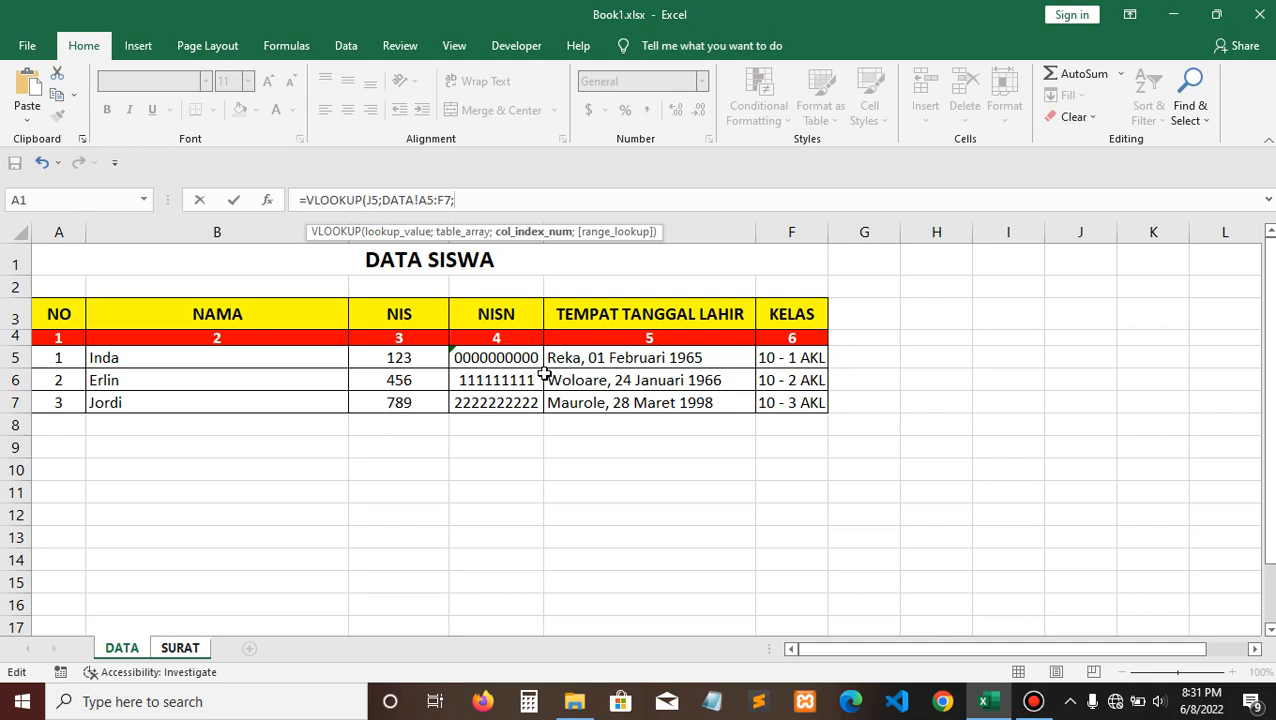
{"action": "type", "text": "3;"}
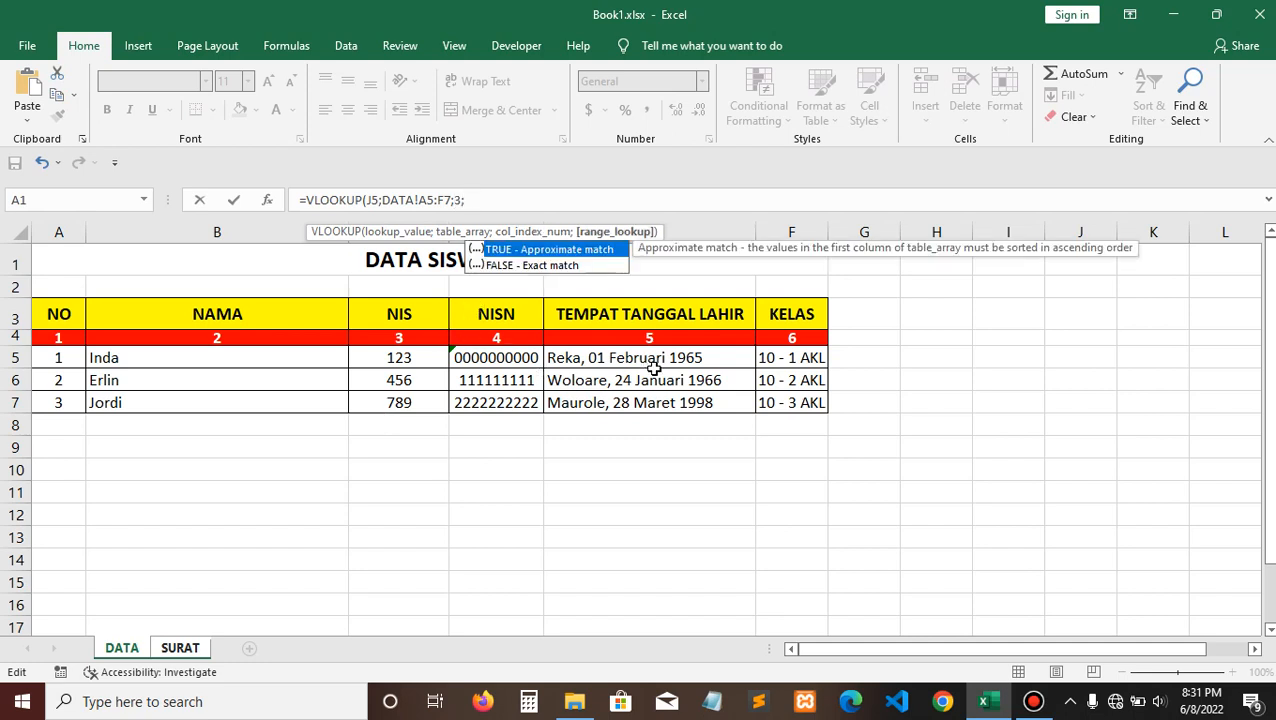
{"action": "left_click", "coordinate": [519, 249]}
{"action": "double_click", "coordinate": [519, 249]}
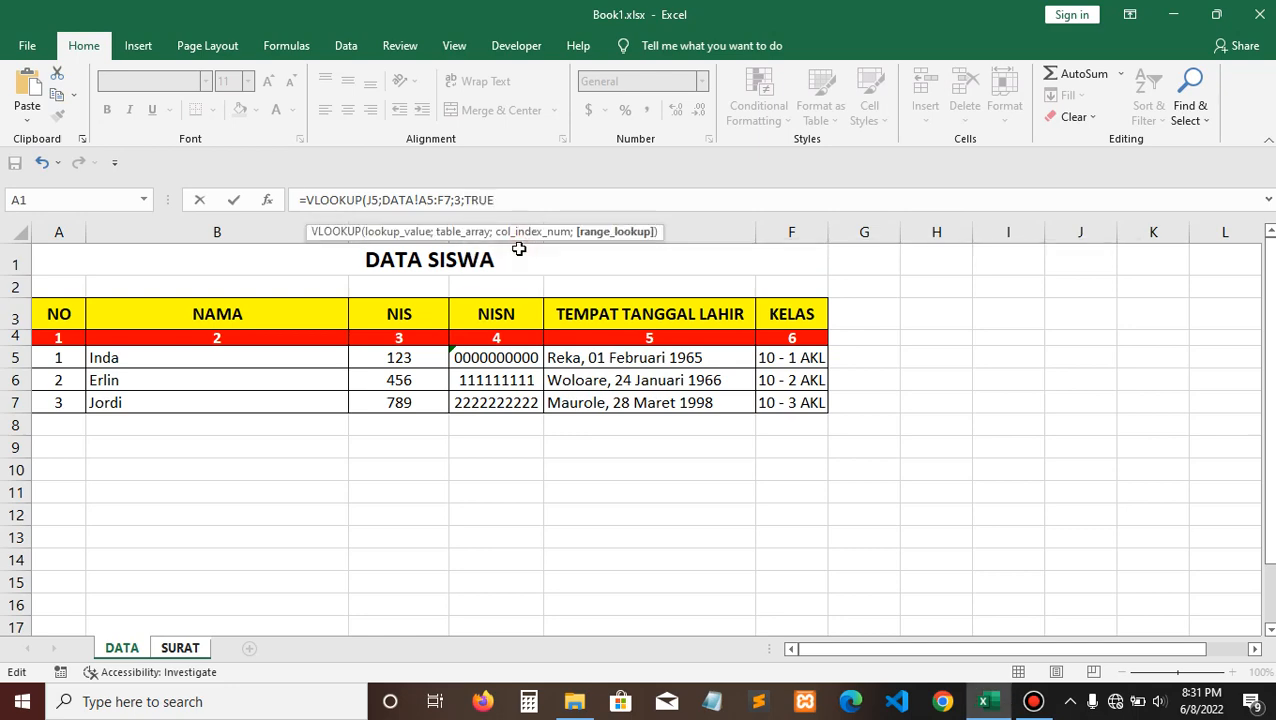
{"action": "key", "text": "Return"}
- Append &"/"& after the VLOOKUP in cell D7 to add a slash separator
{"action": "left_click", "coordinate": [279, 376]}
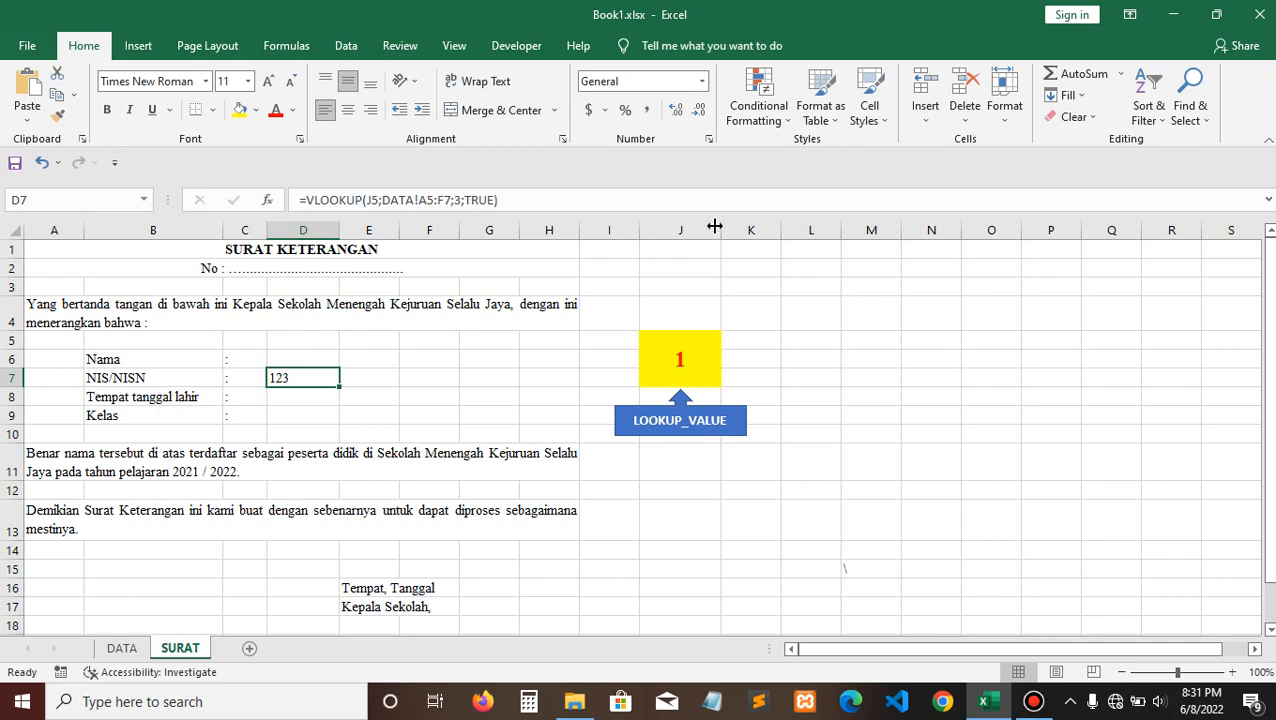
{"action": "left_click", "coordinate": [506, 203]}
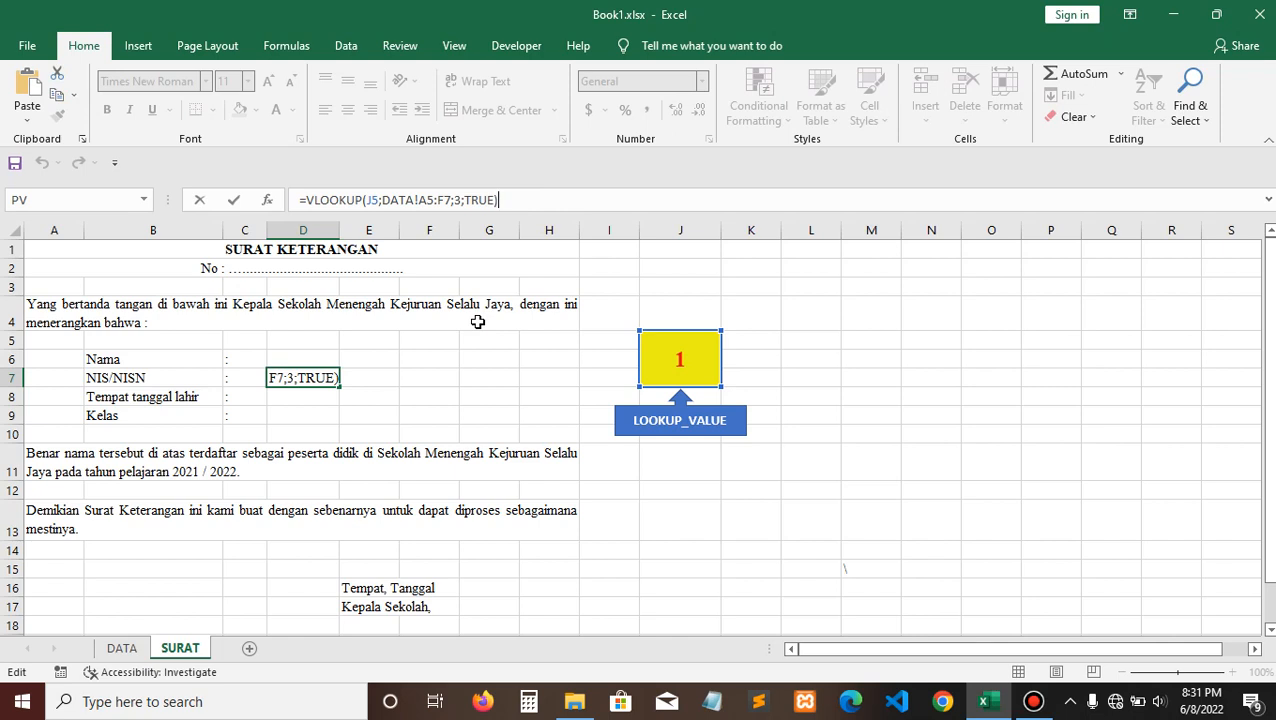
{"action": "type", "text": "&"}
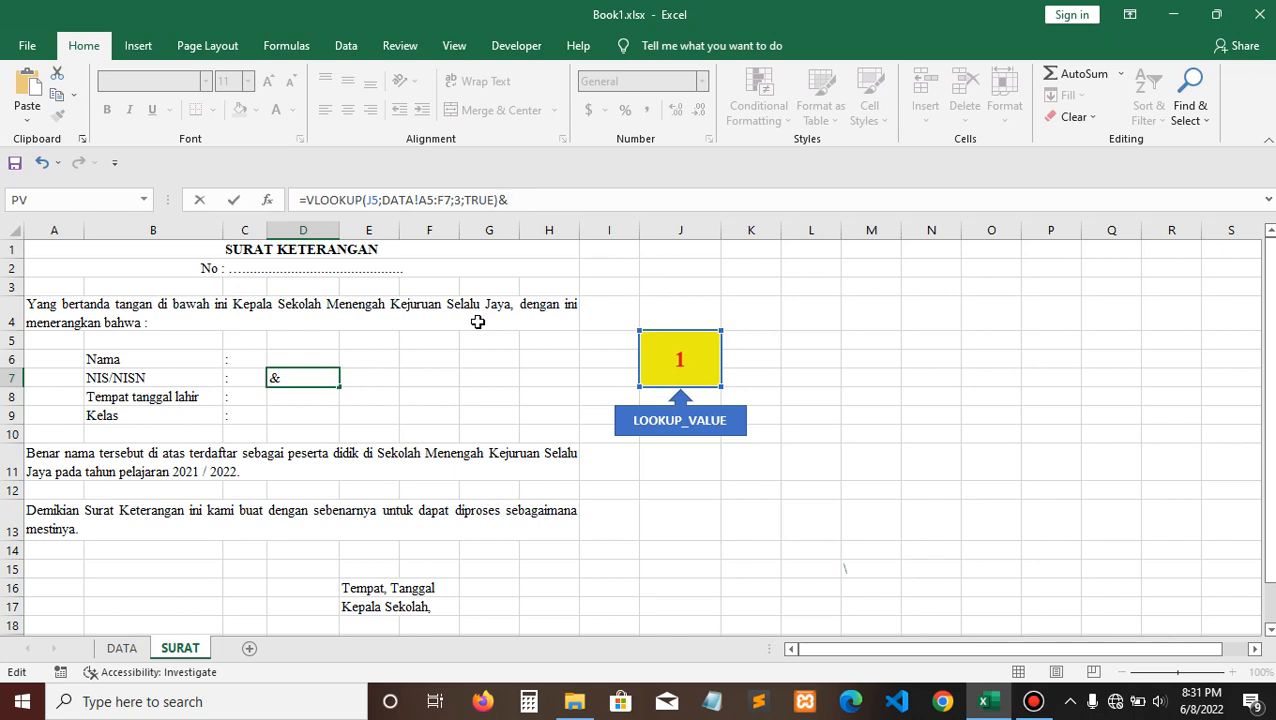
{"action": "type", "text": "\"/\"&"}
{"action": "left_click", "coordinate": [497, 199]}
{"action": "left_click_drag", "start_coordinate": [498, 200], "coordinate": [537, 200]}
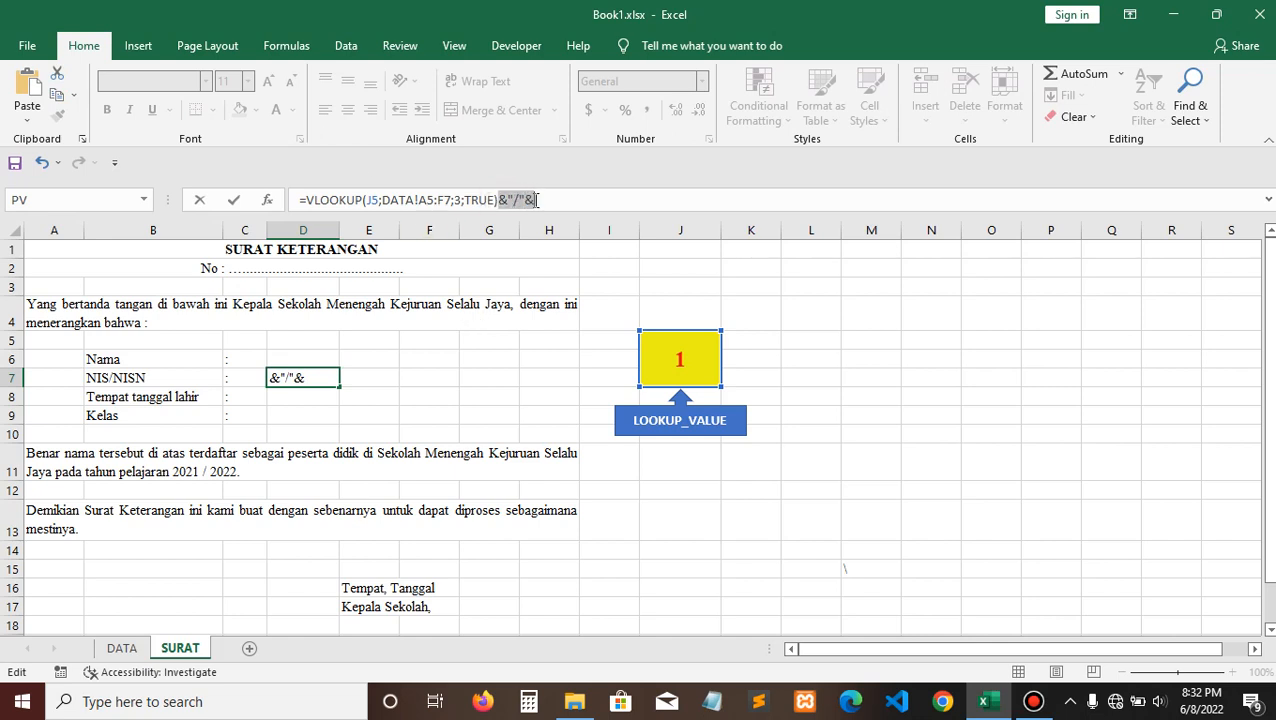
{"action": "left_click", "coordinate": [537, 200]}
{"action": "left_click_drag", "start_coordinate": [507, 199], "coordinate": [527, 199]}
{"action": "left_click", "coordinate": [546, 200]}
- Copy the VLOOKUP to the end of the D7 formula and set the second one's column index to 4
{"action": "left_click_drag", "start_coordinate": [307, 199], "coordinate": [499, 200]}
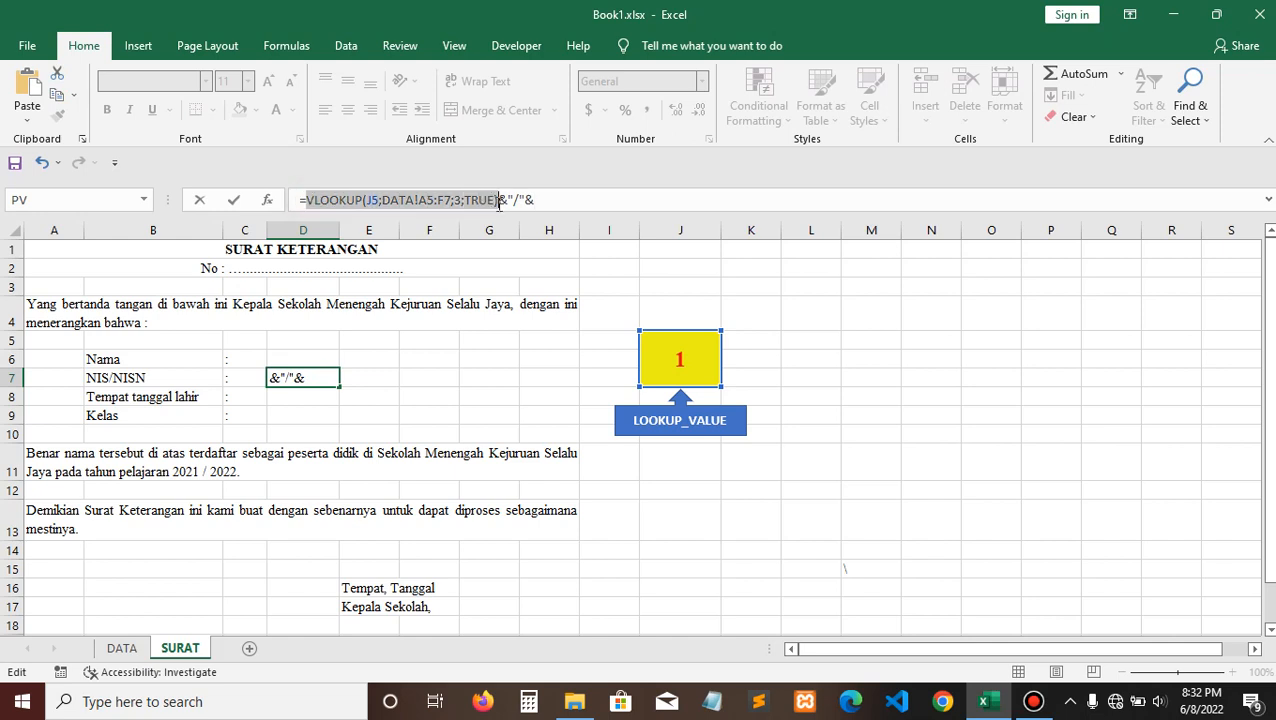
{"action": "left_click", "coordinate": [583, 199]}
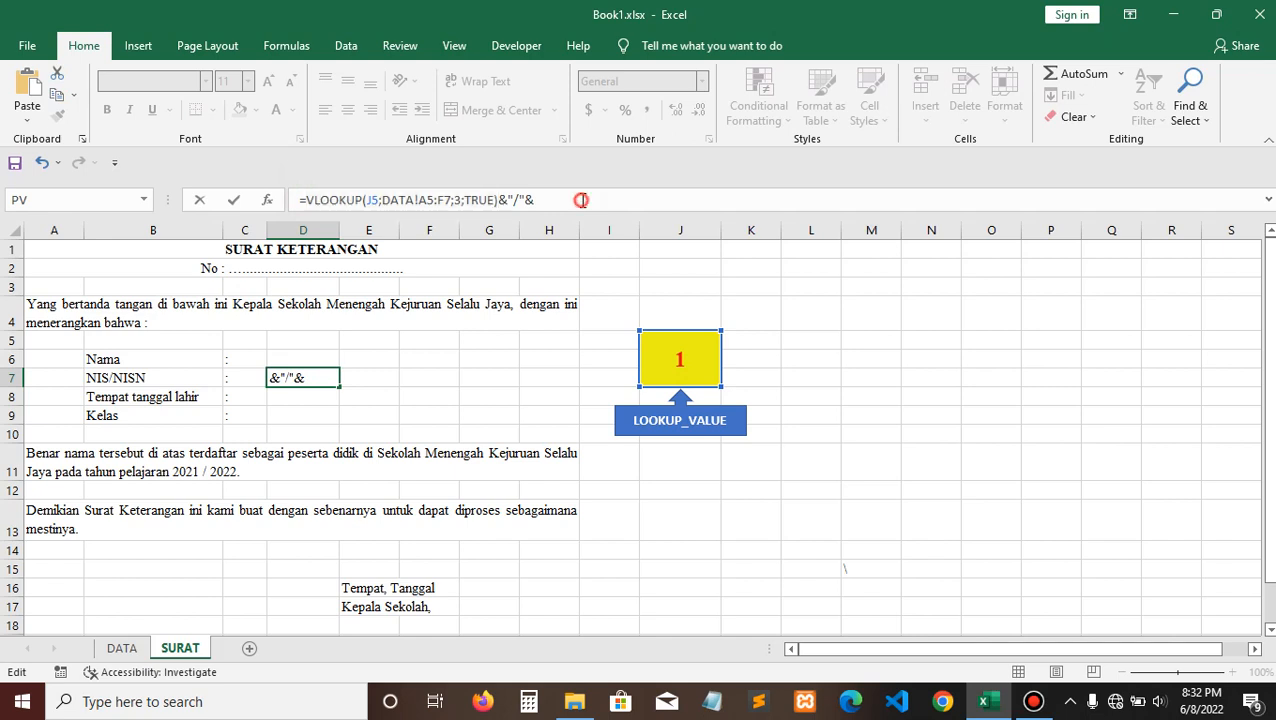
{"action": "key", "text": "ctrl+v"}
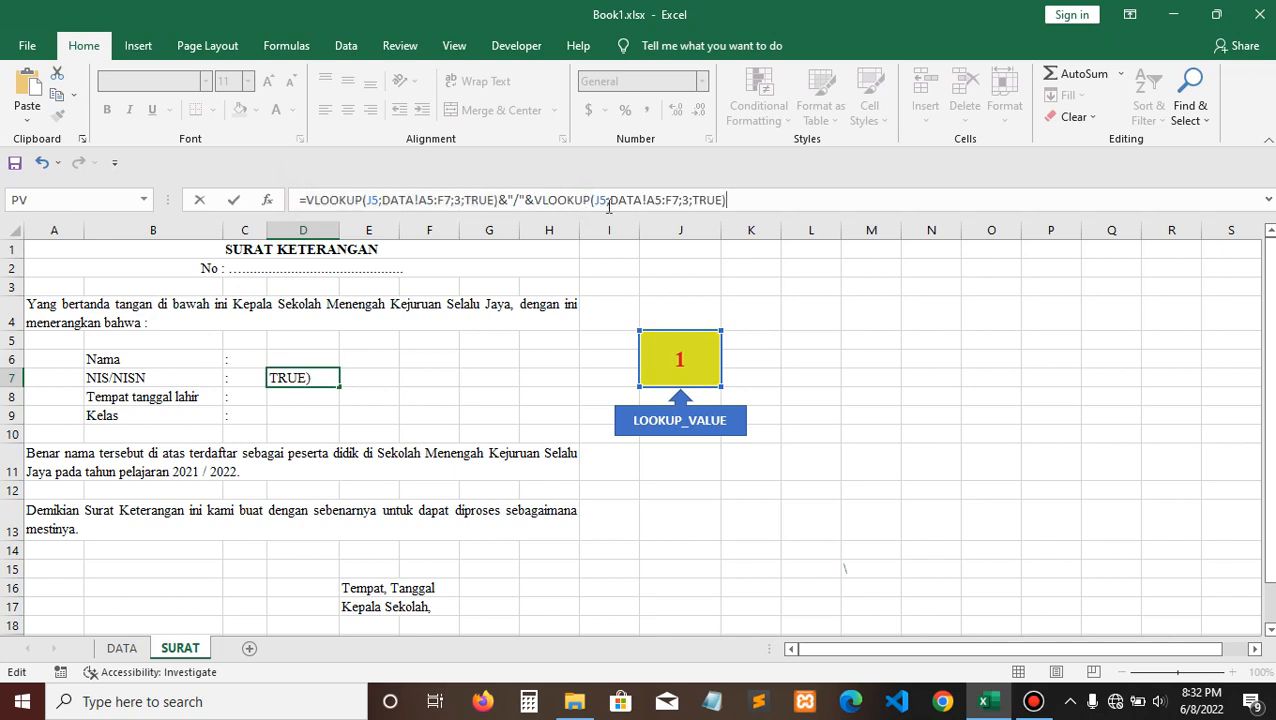
{"action": "left_click", "coordinate": [691, 200]}
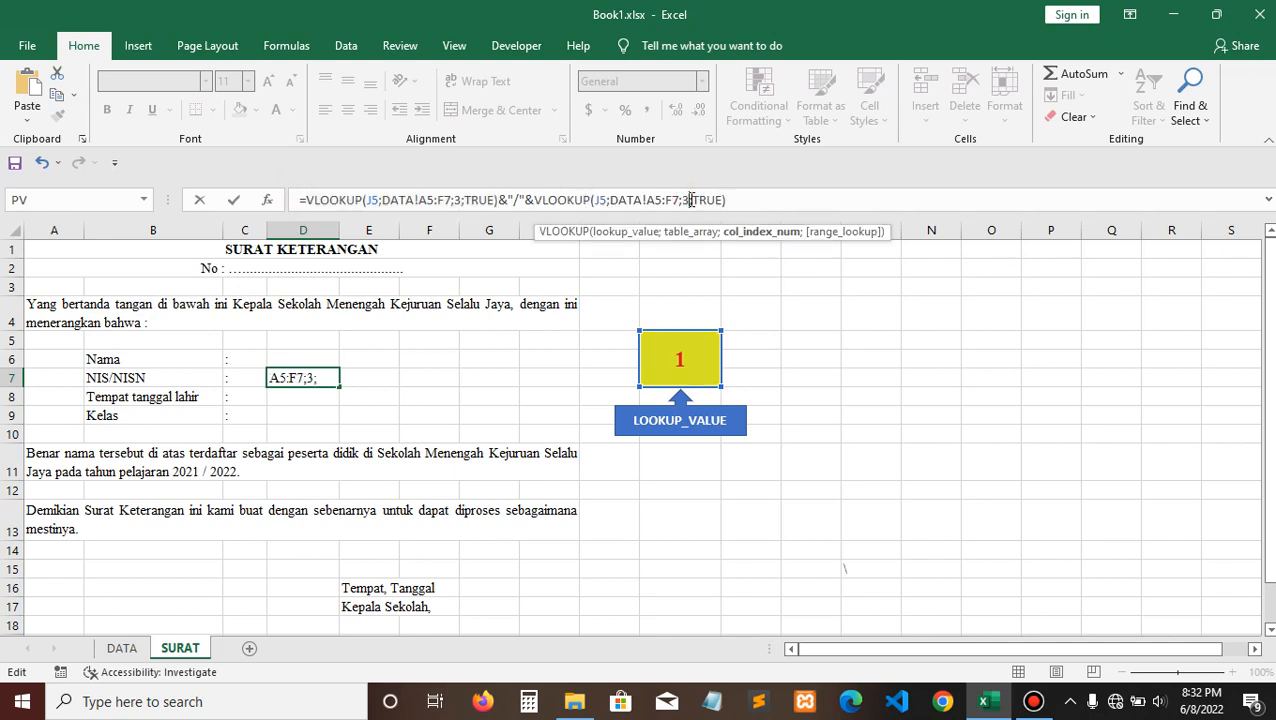
{"action": "key", "text": "BackSpace"}
{"action": "type", "text": "4"}
{"action": "key", "text": "Return"}
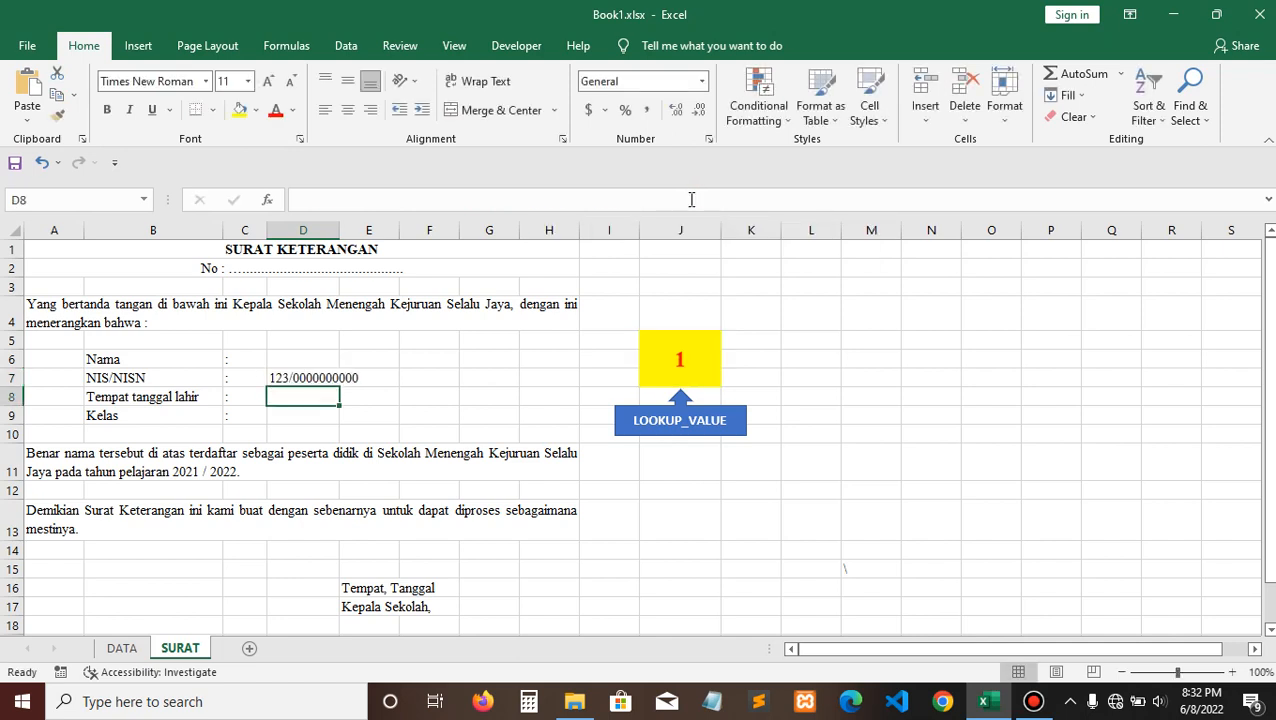
- Compare the combined NIS/NISN in cell D7 with the NIS and NISN of row NO 1 on the DATA sheet
{"action": "left_click", "coordinate": [285, 371]}
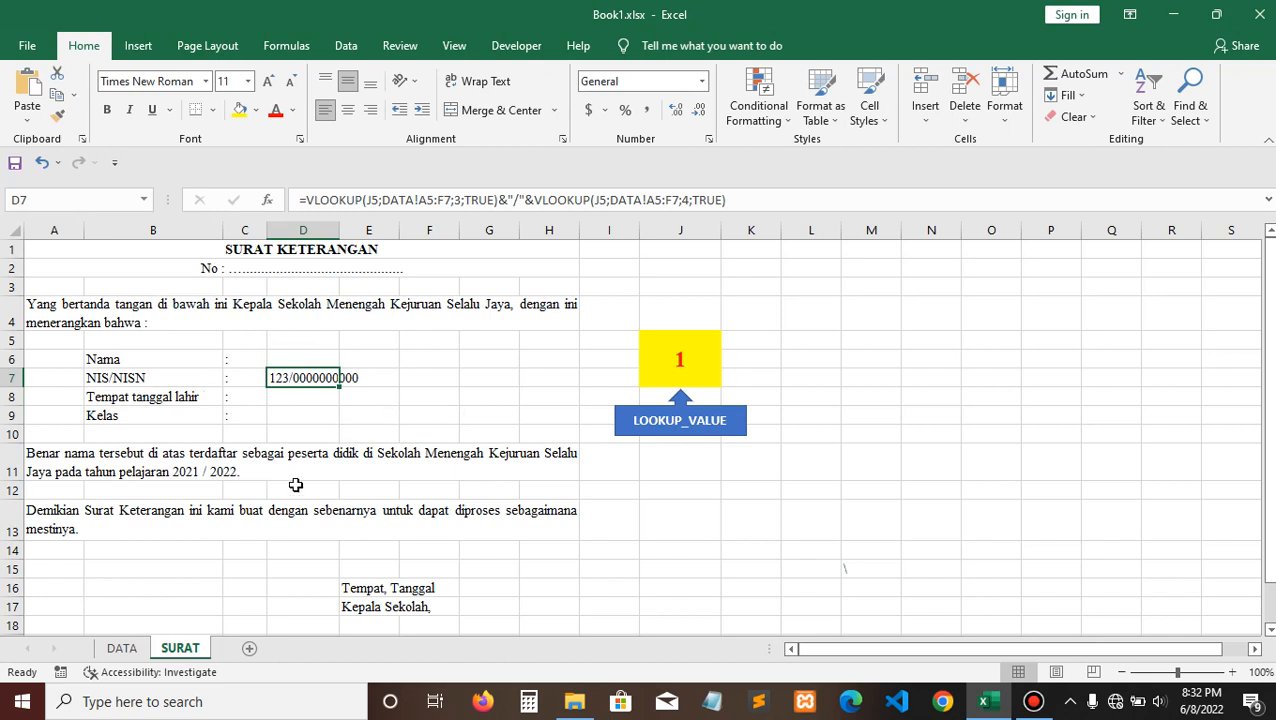
{"action": "left_click", "coordinate": [672, 361]}
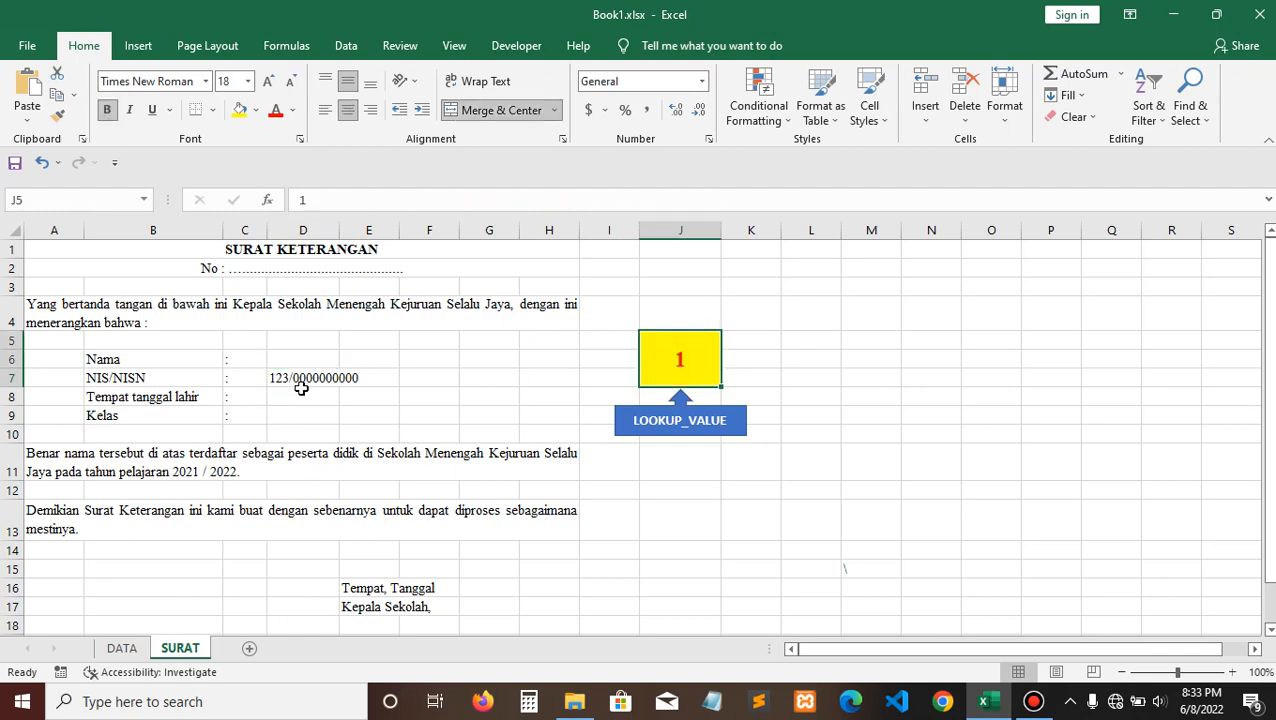
{"action": "left_click", "coordinate": [122, 660]}
{"action": "left_click_drag", "start_coordinate": [66, 354], "coordinate": [421, 355]}
{"action": "left_click", "coordinate": [421, 355]}
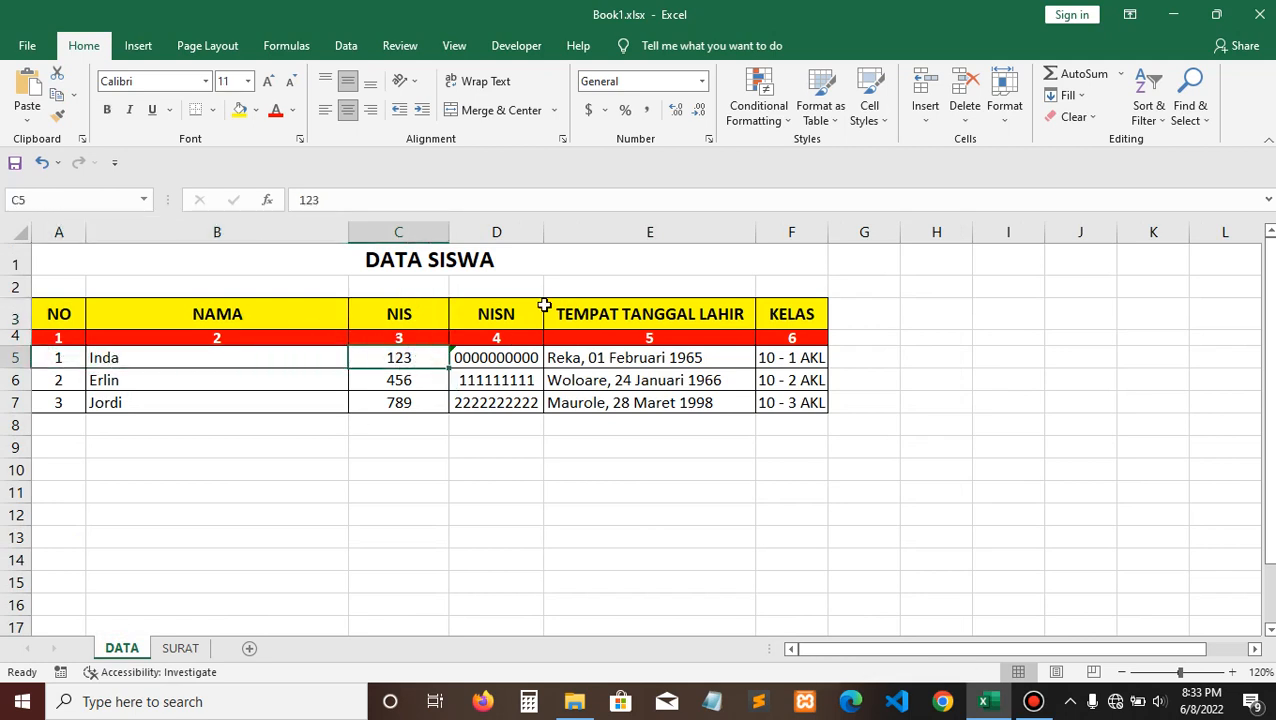
{"action": "left_click", "coordinate": [510, 357]}
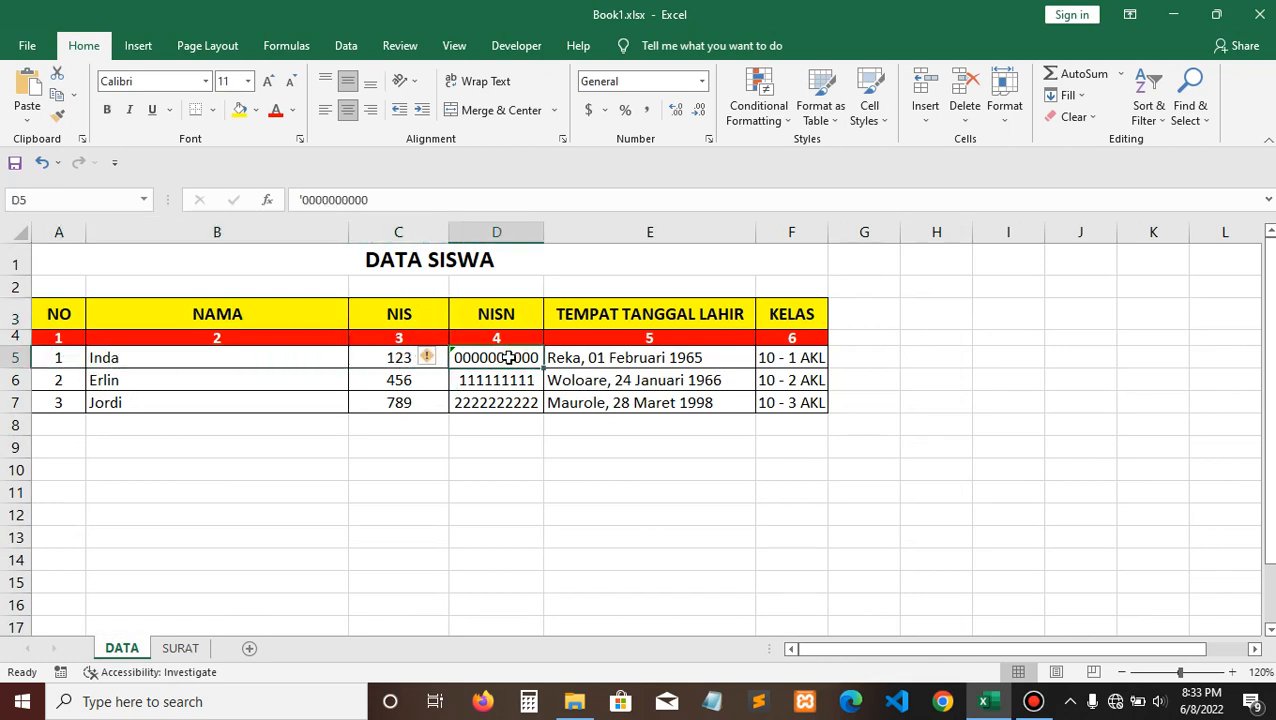
{"action": "left_click", "coordinate": [168, 648]}
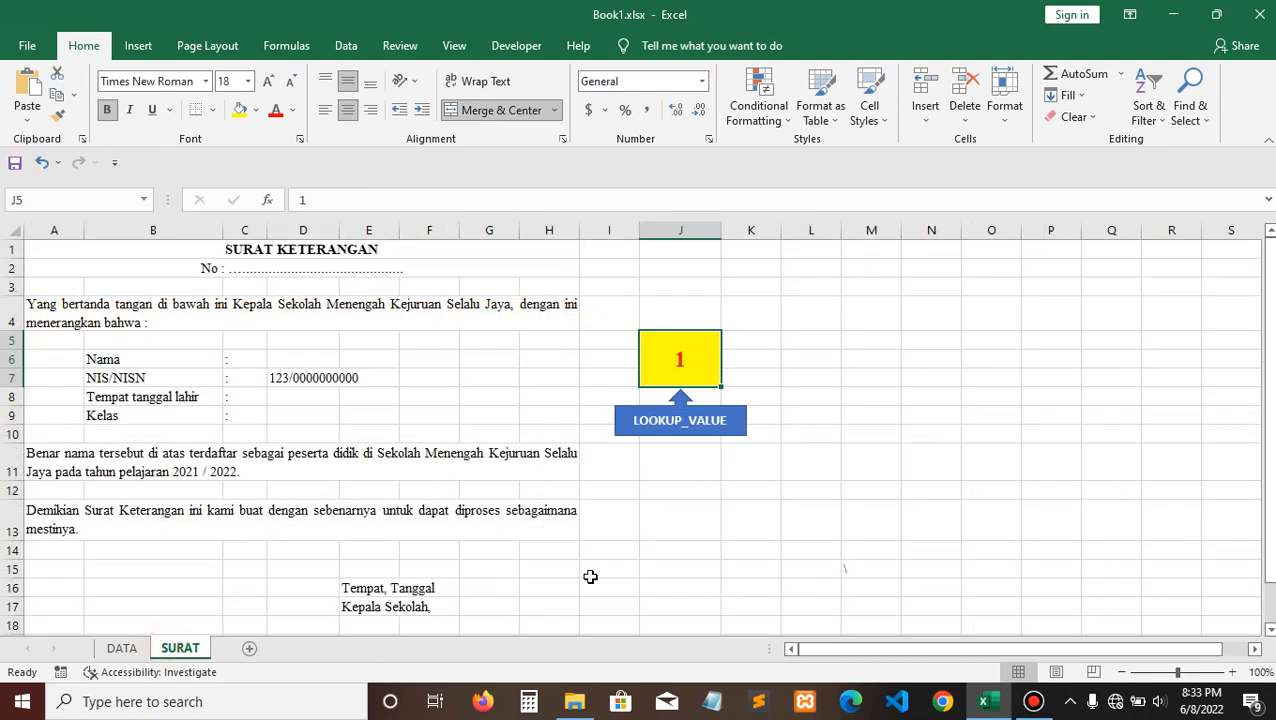
- Set the lookup value in cell J5 to 2 and check the formula cell D7
{"action": "type", "text": "2"}
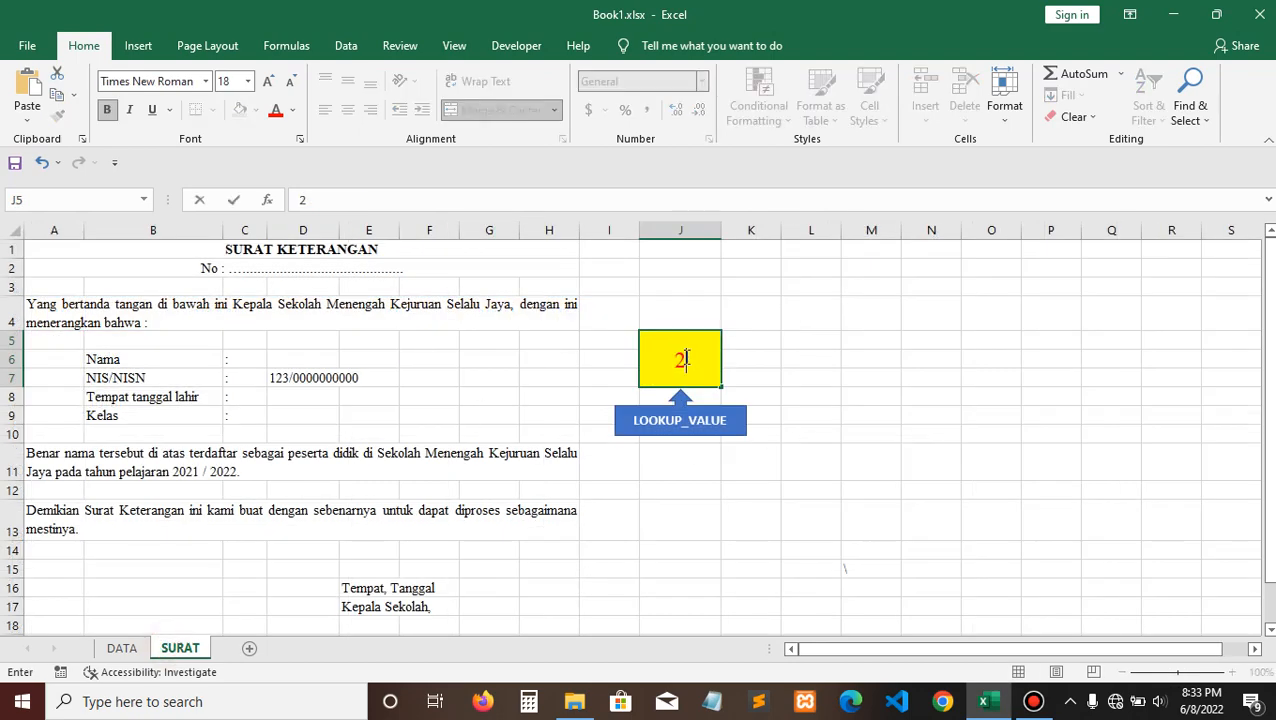
{"action": "key", "text": "Return"}
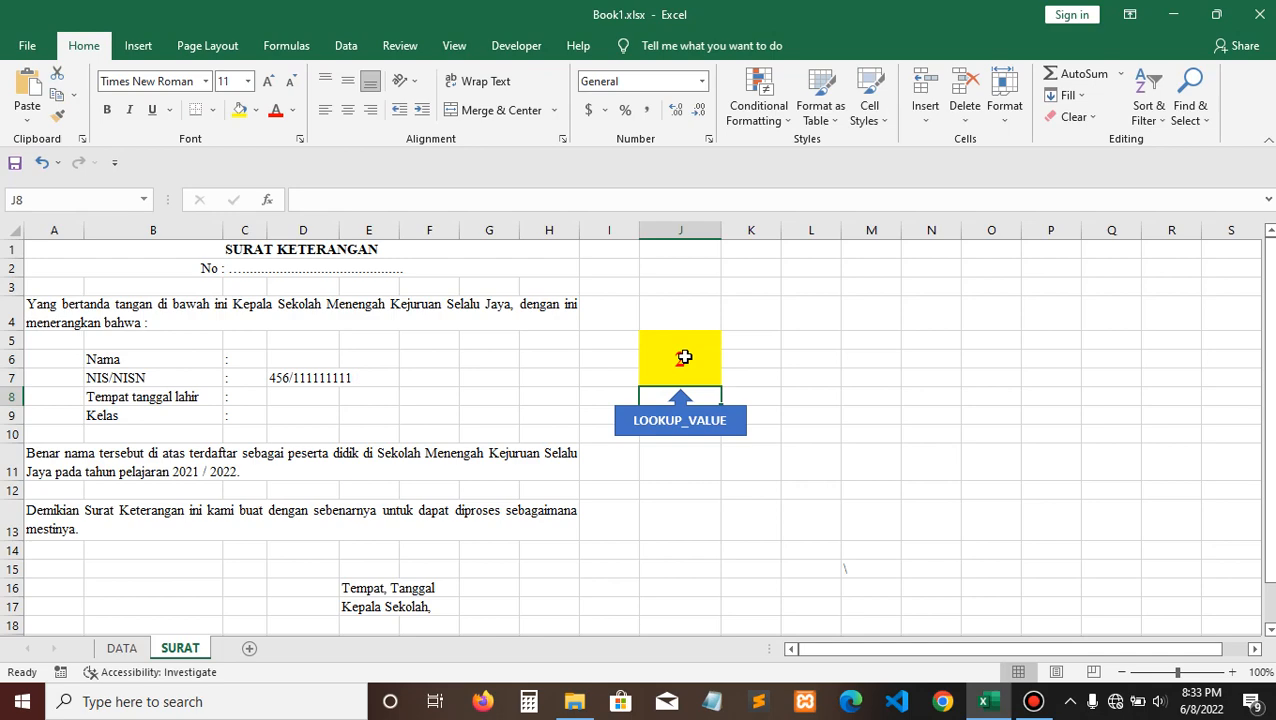
{"action": "left_click", "coordinate": [276, 374]}
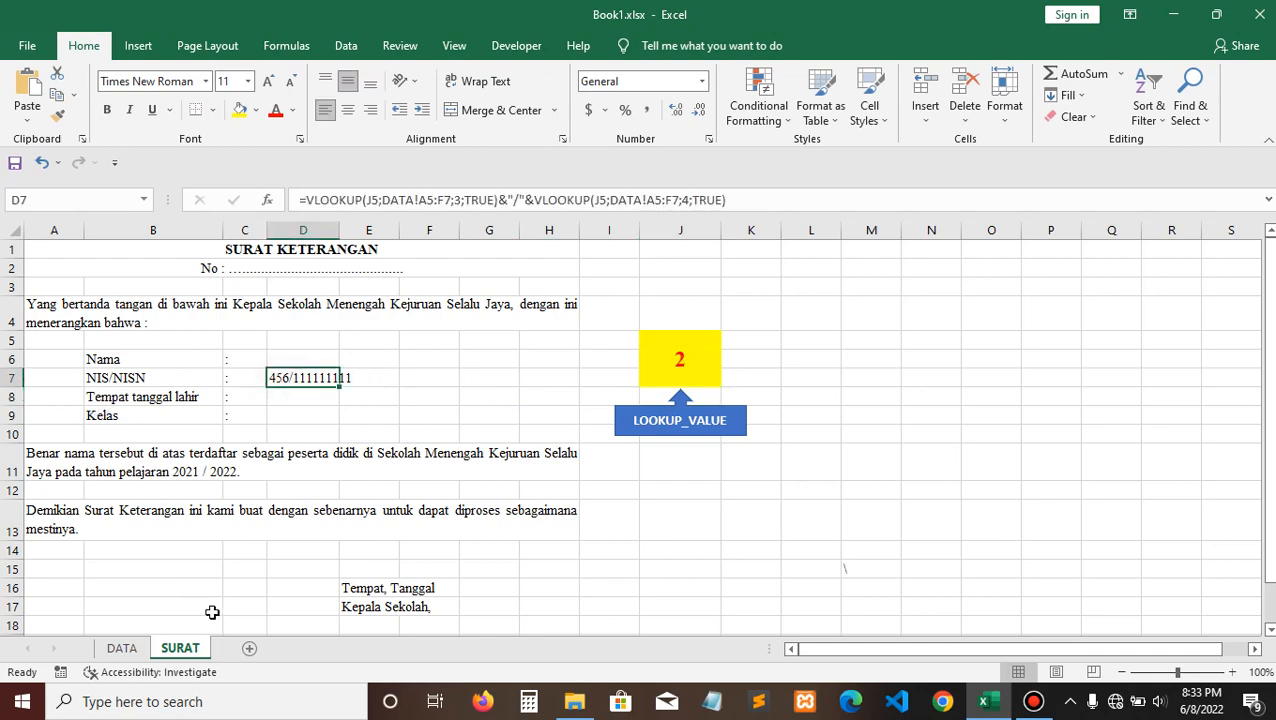
- Compare the NIS/NISN line on the SURAT sheet with row NO 2 on the DATA sheet
{"action": "left_click", "coordinate": [121, 648]}
{"action": "left_click", "coordinate": [180, 648]}
{"action": "left_click", "coordinate": [122, 650]}
{"action": "left_click_drag", "start_coordinate": [60, 379], "coordinate": [476, 380]}
{"action": "left_click", "coordinate": [180, 648]}
{"action": "left_click", "coordinate": [738, 465]}
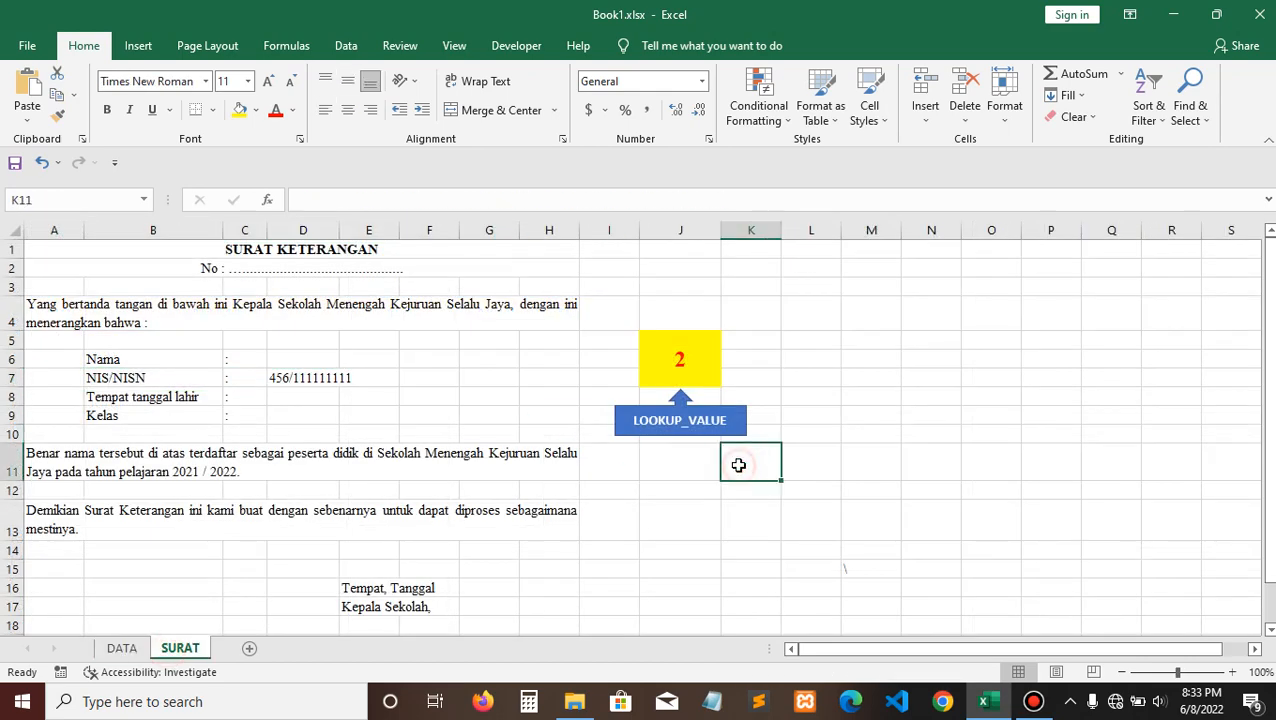
- In the D7 formula, add &" " after the first VLOOKUP so a space precedes the slash
{"action": "left_click", "coordinate": [309, 370]}
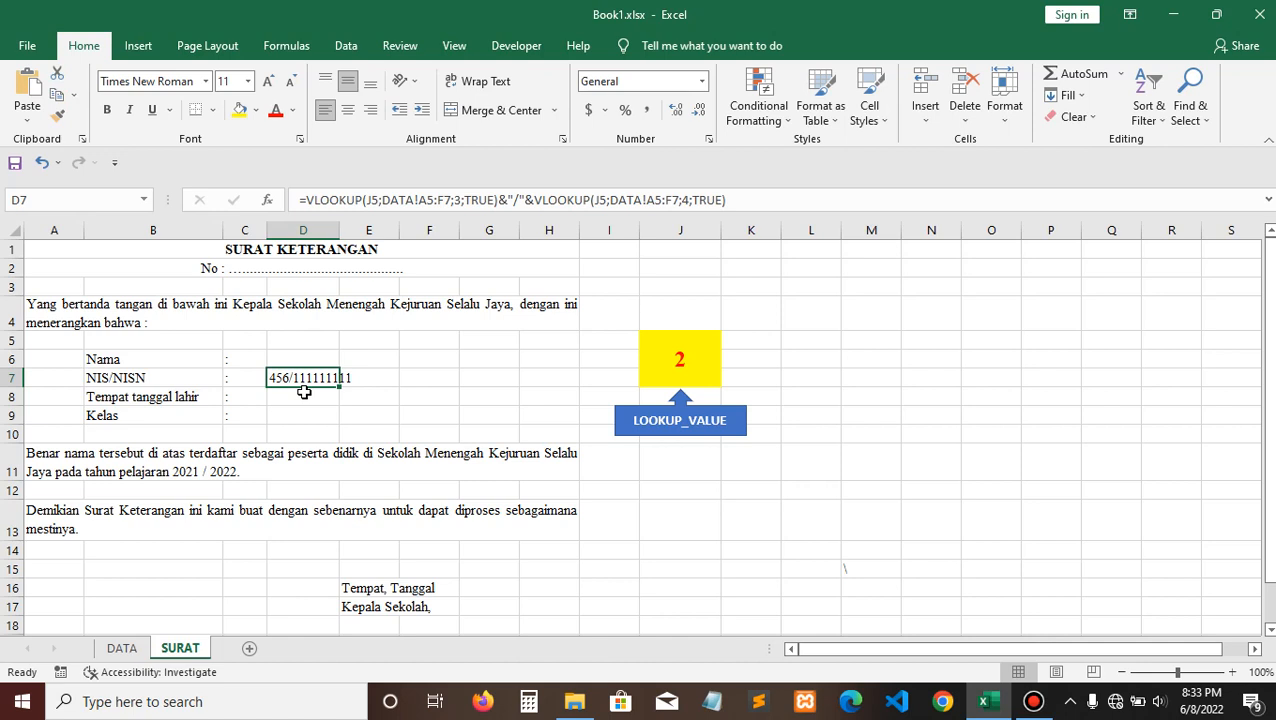
{"action": "left_click", "coordinate": [505, 197]}
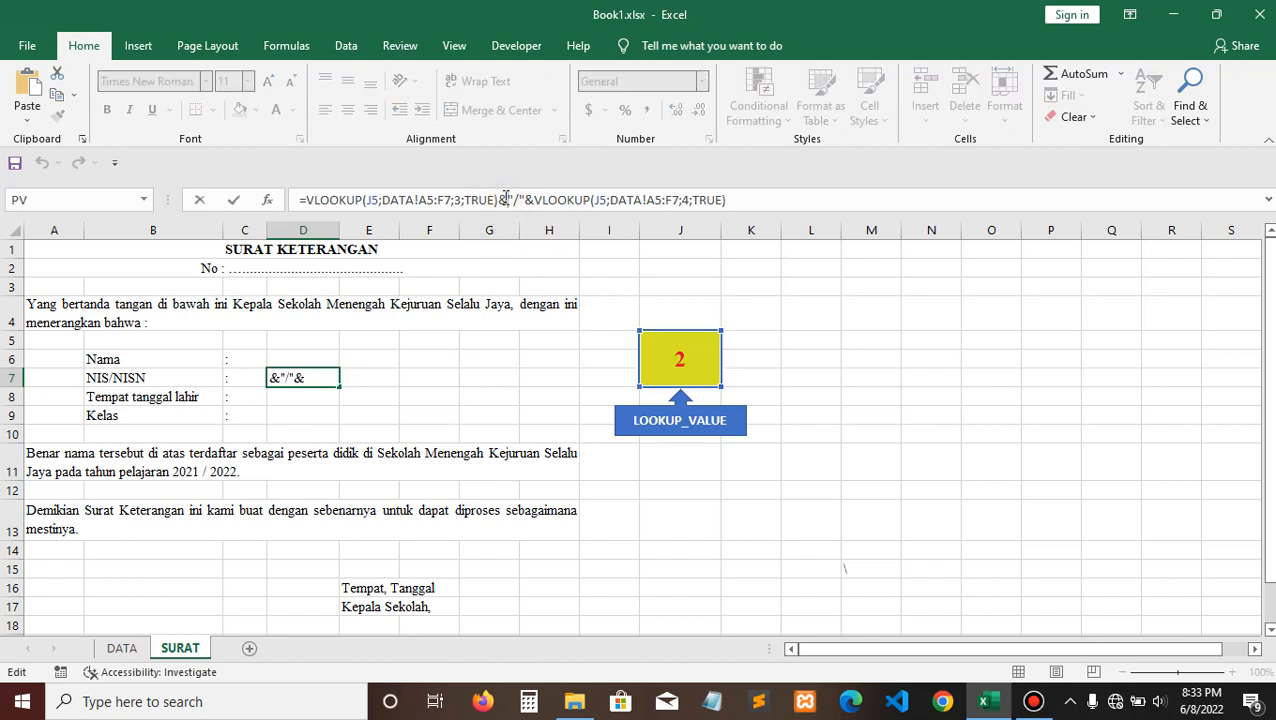
{"action": "type", "text": "\""}
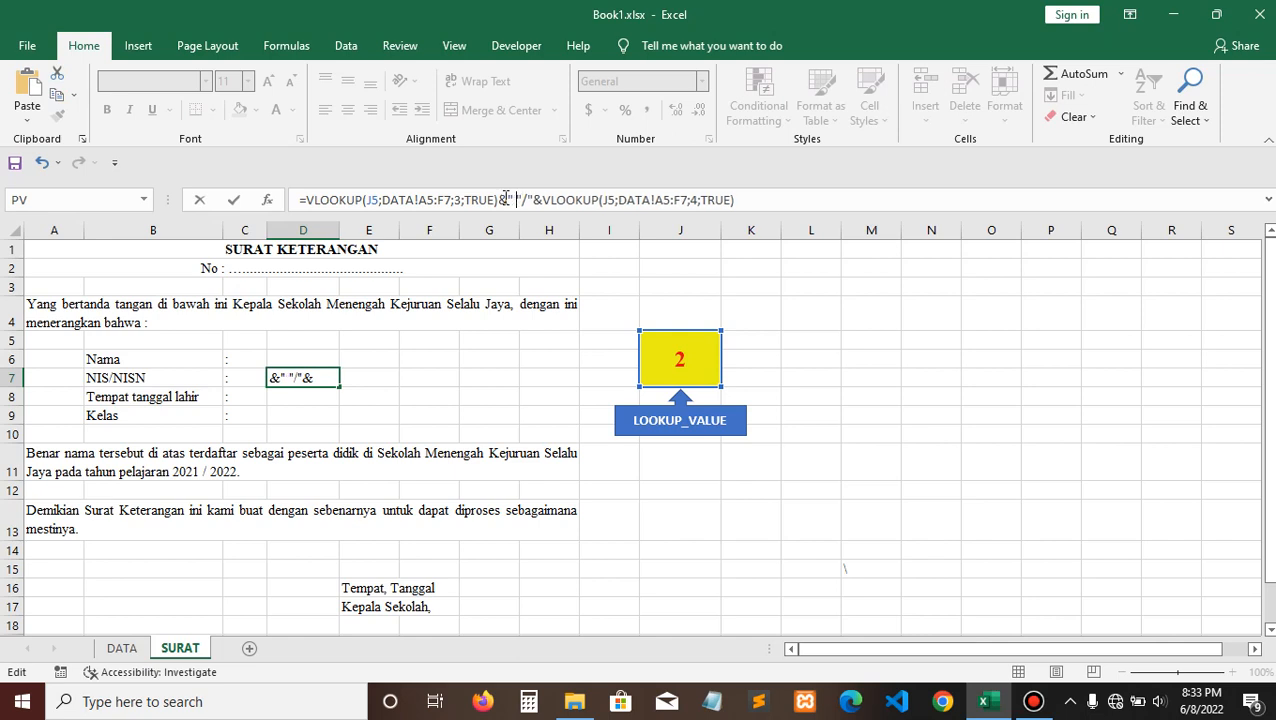
{"action": "type", "text": "\""}
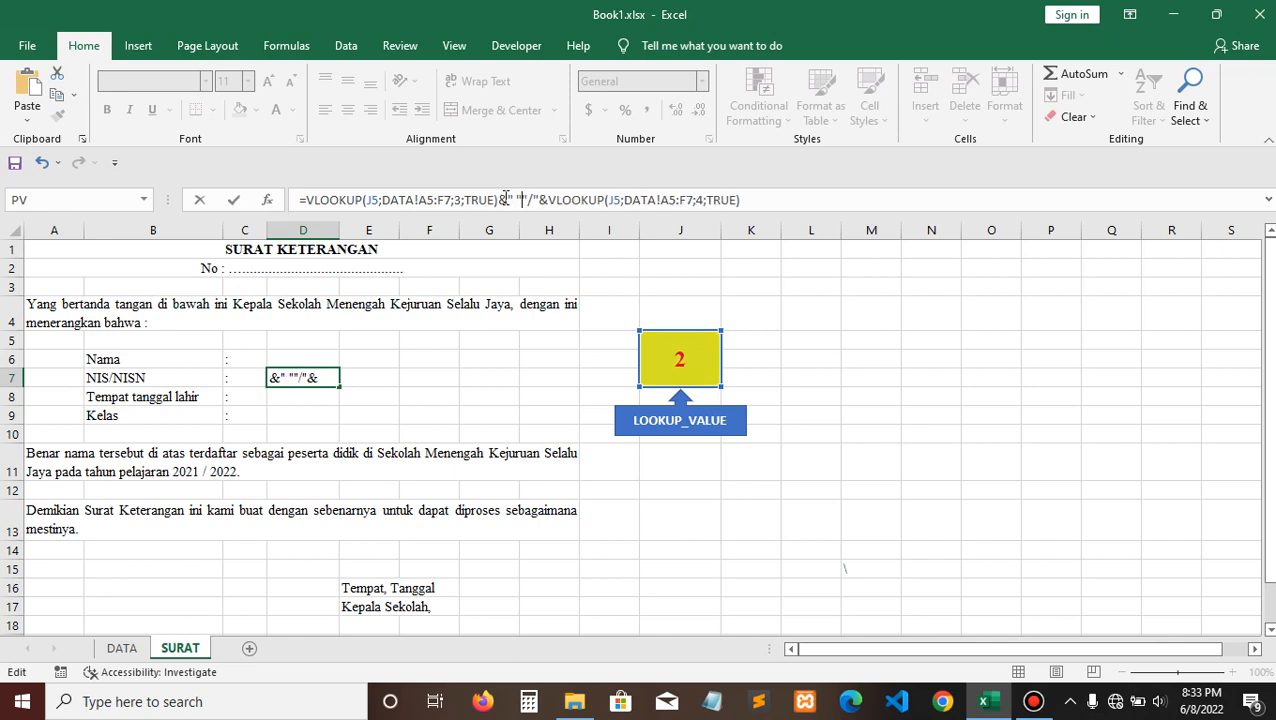
{"action": "type", "text": "&"}
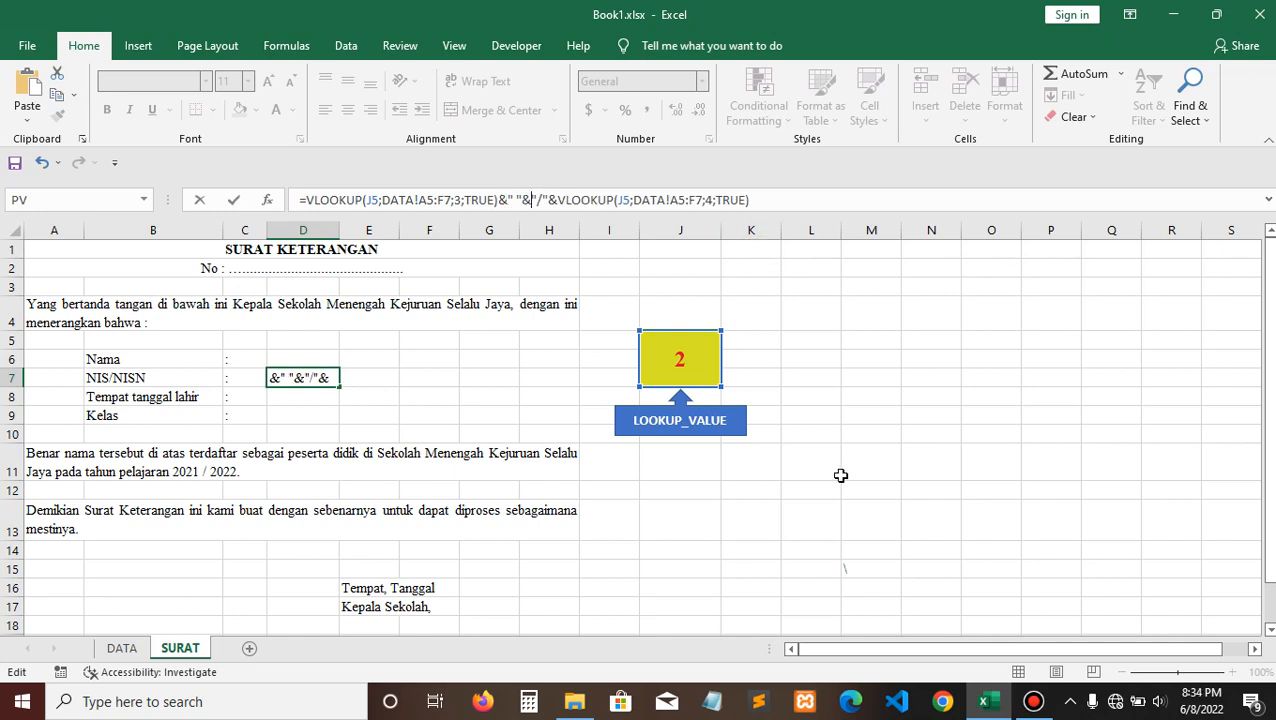
{"action": "left_click", "coordinate": [306, 199]}
{"action": "left_click_drag", "start_coordinate": [348, 196], "coordinate": [505, 200]}
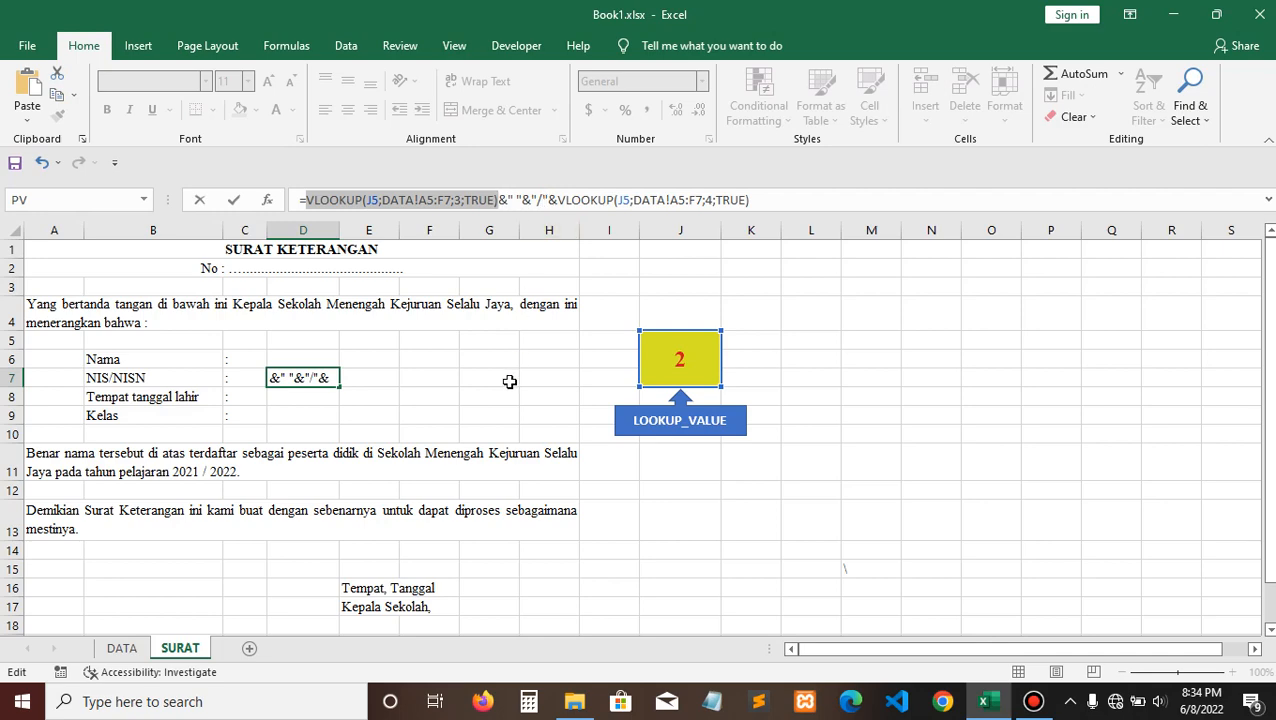
{"action": "key", "text": "Escape"}
{"action": "key", "text": "Return"}
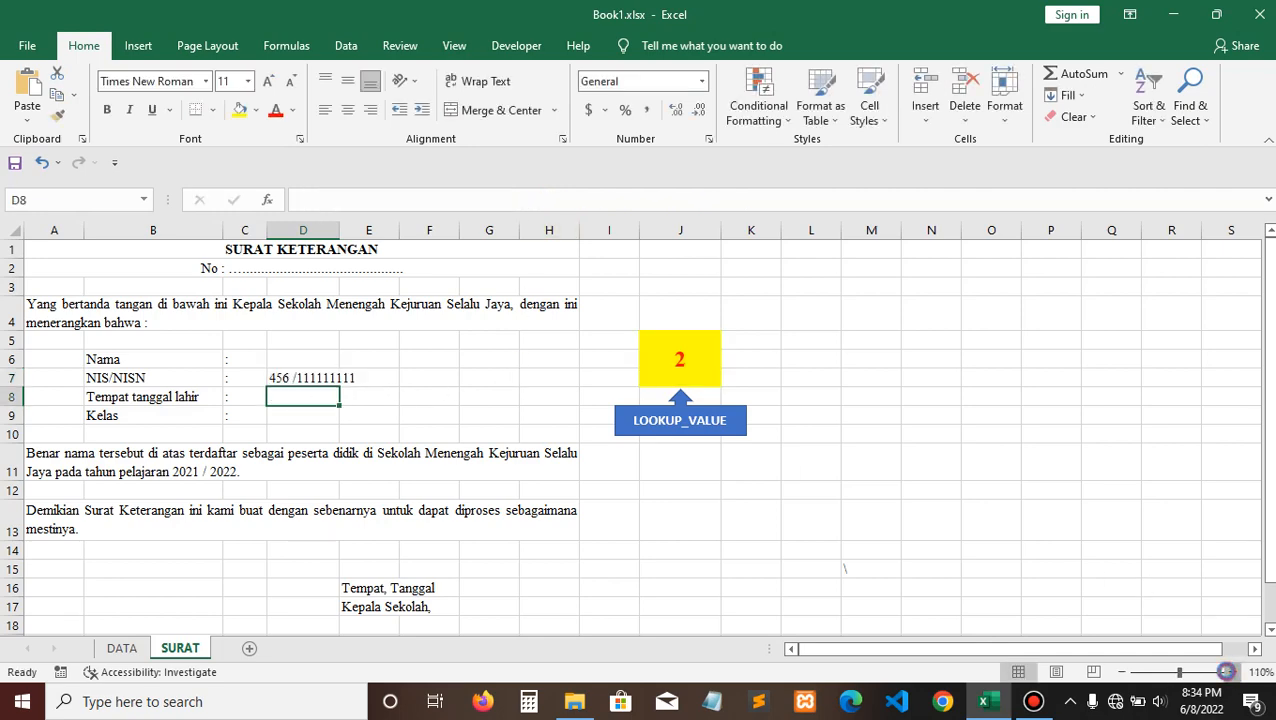
- In the D7 formula, insert " "& before the second VLOOKUP so a space follows the slash
{"action": "left_click", "coordinate": [1231, 673]}
{"action": "left_click", "coordinate": [1231, 673]}
{"action": "left_click", "coordinate": [1231, 673]}
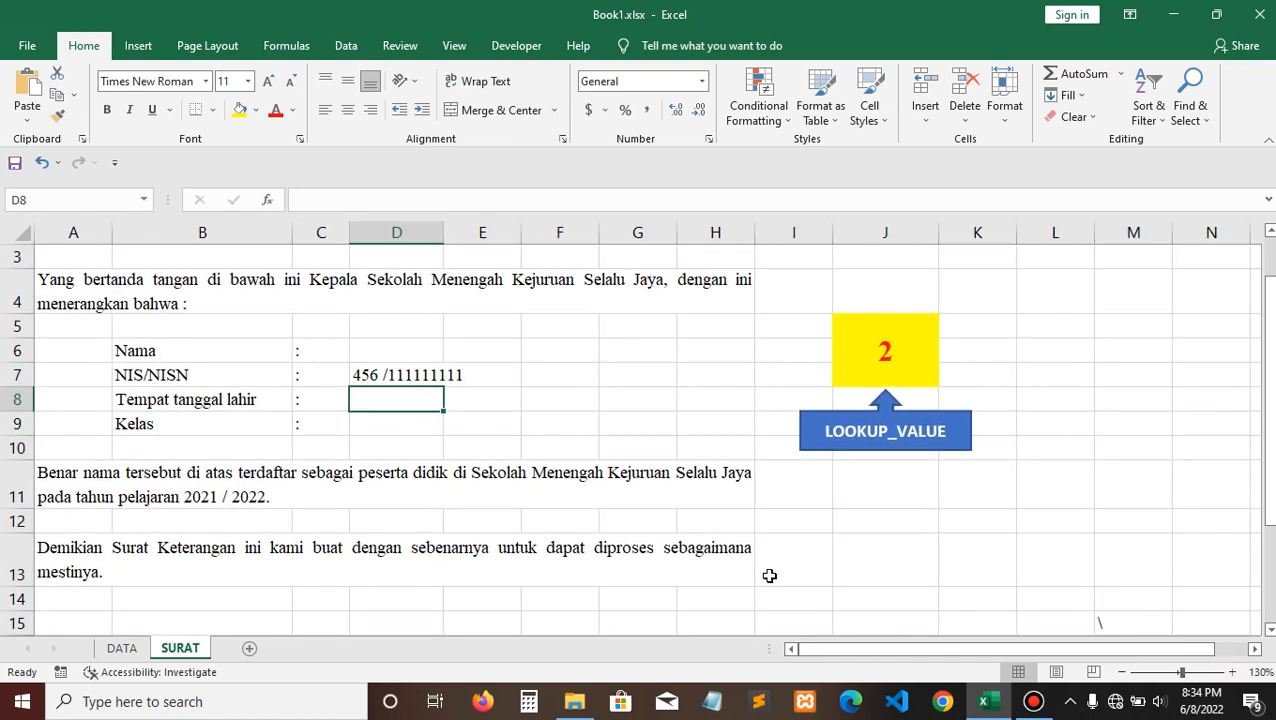
{"action": "left_click", "coordinate": [359, 375]}
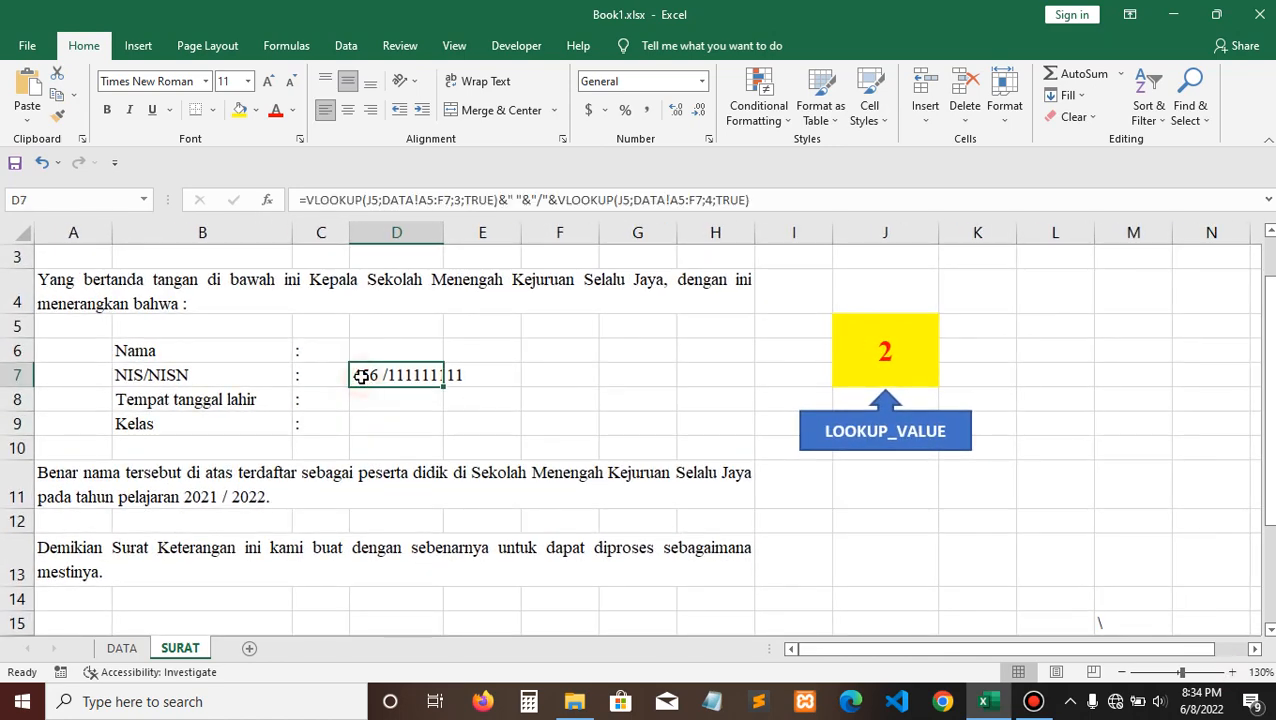
{"action": "left_click", "coordinate": [556, 201]}
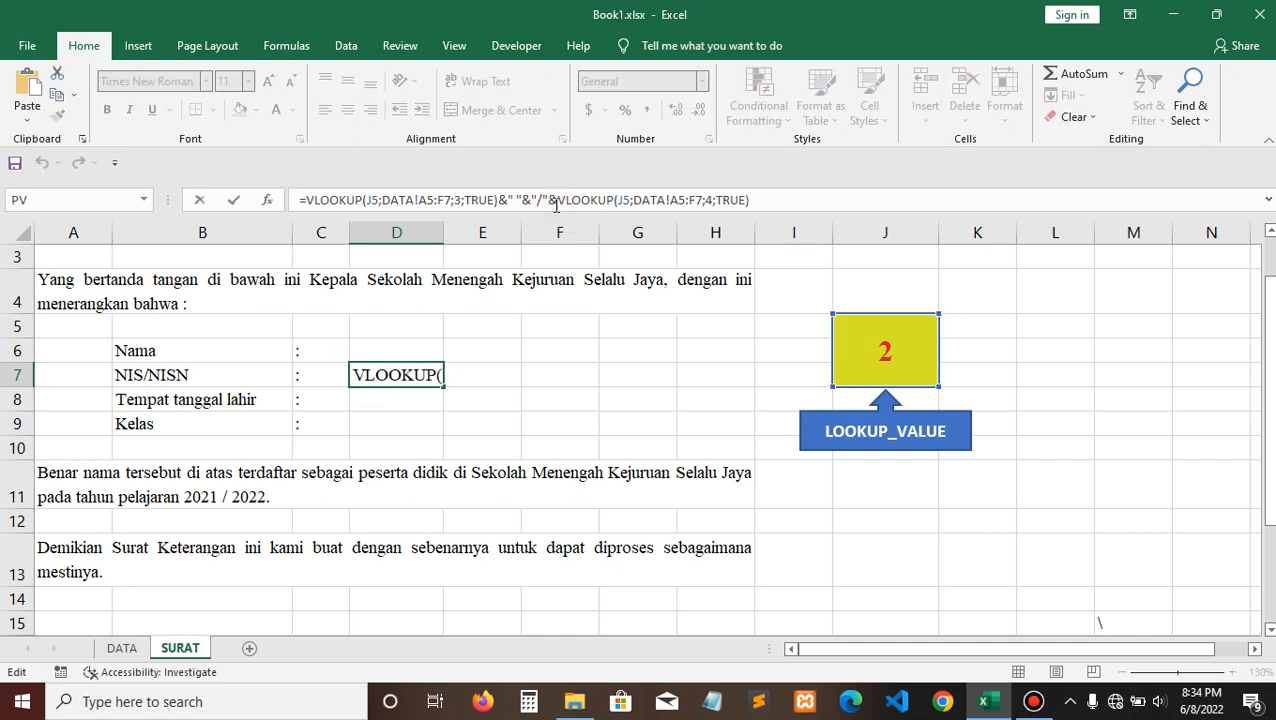
{"action": "type", "text": "\" "}
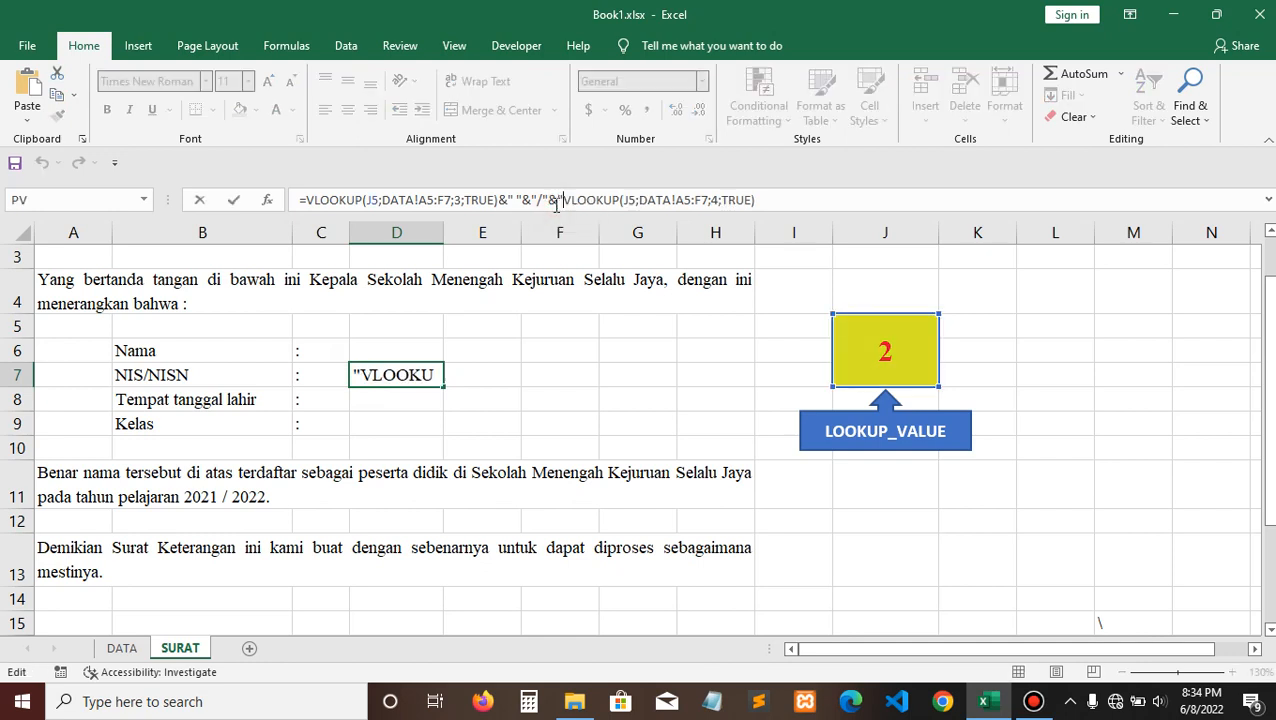
{"action": "type", "text": "\"&"}
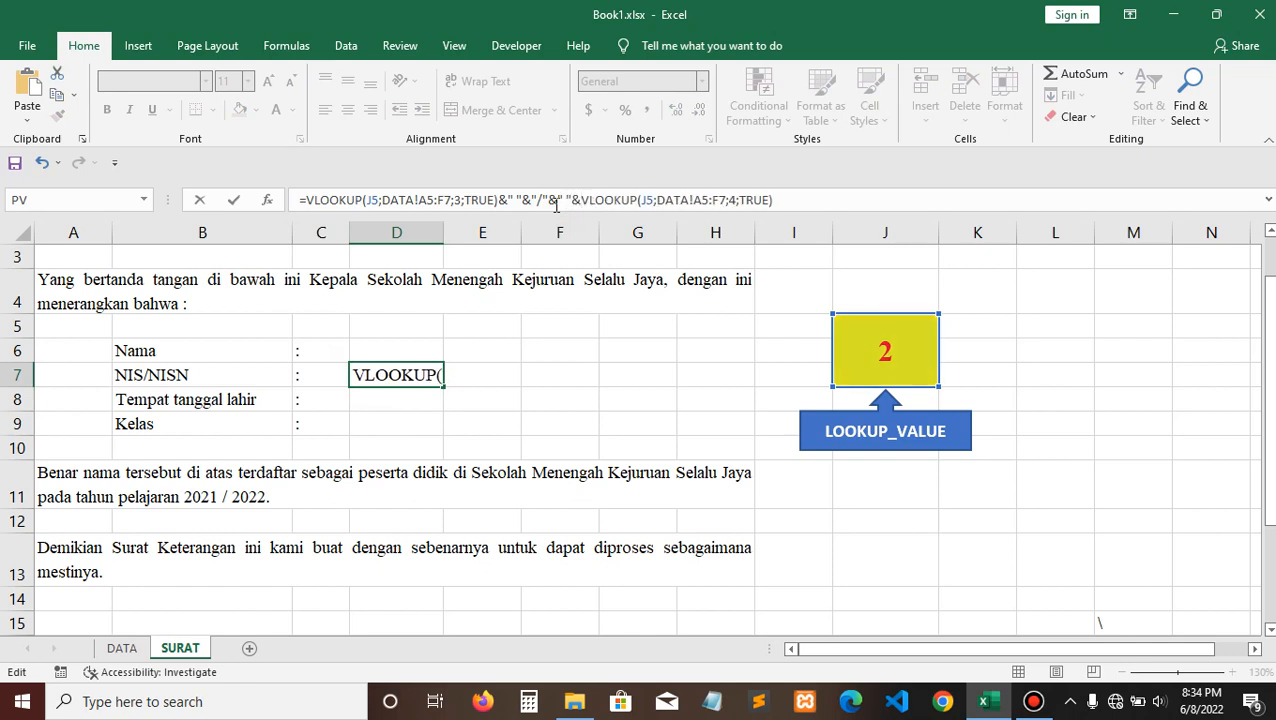
{"action": "key", "text": "Return"}
{"action": "left_click", "coordinate": [370, 376]}
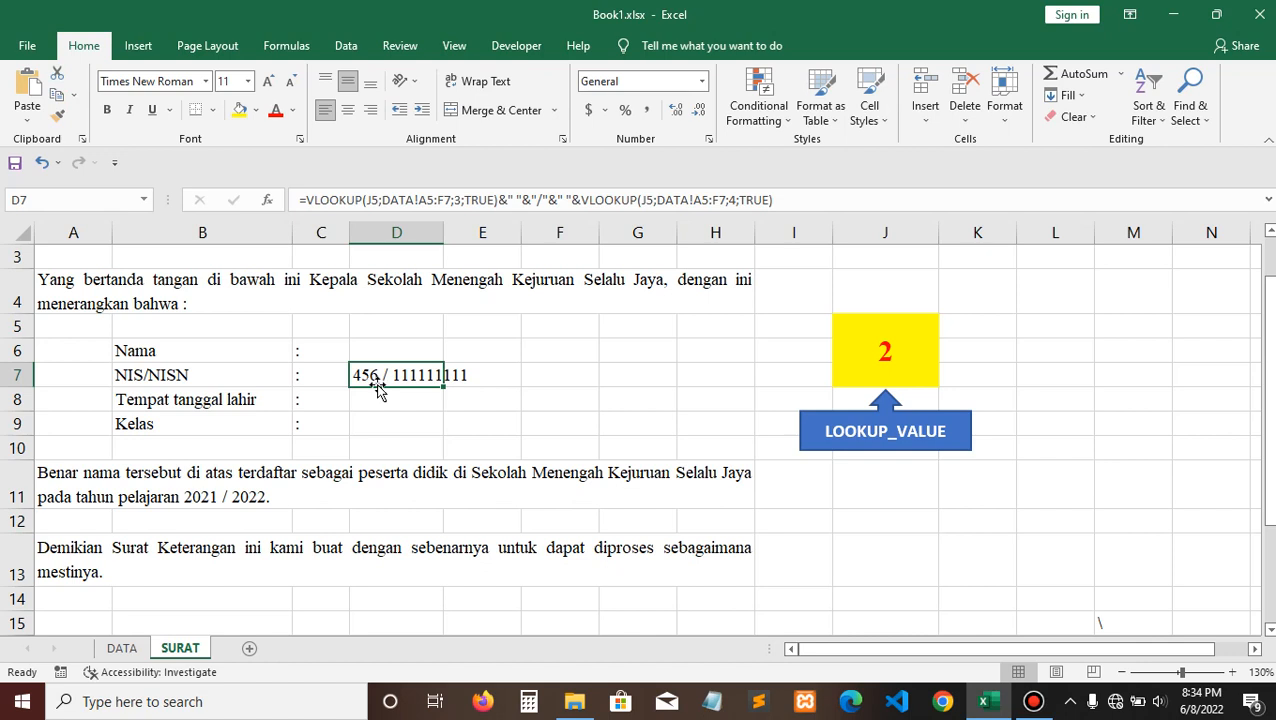
{"action": "mouse_move", "coordinate": [1270, 380]}
{"action": "left_mouse_down"}
{"action": "mouse_move", "coordinate": [1270, 367]}
{"action": "mouse_move", "coordinate": [1270, 391]}
{"action": "mouse_move", "coordinate": [1270, 380]}
{"action": "left_mouse_up"}
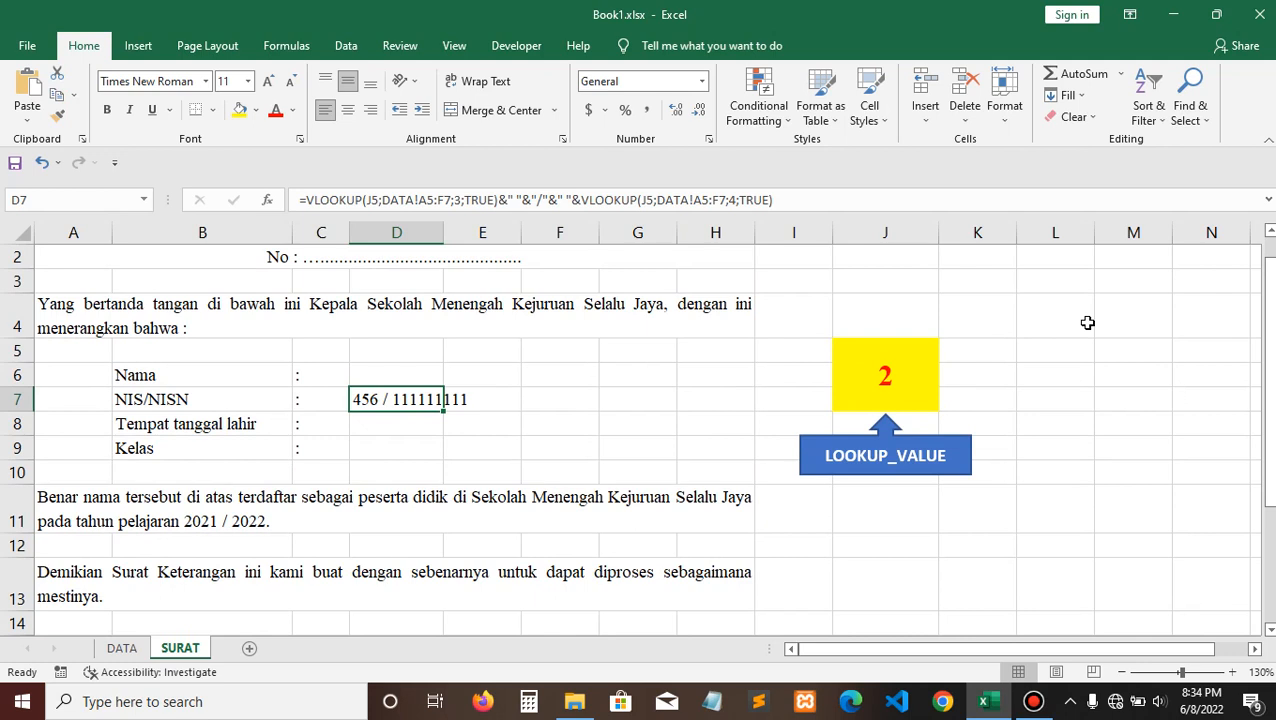
{"action": "left_click", "coordinate": [465, 418]}
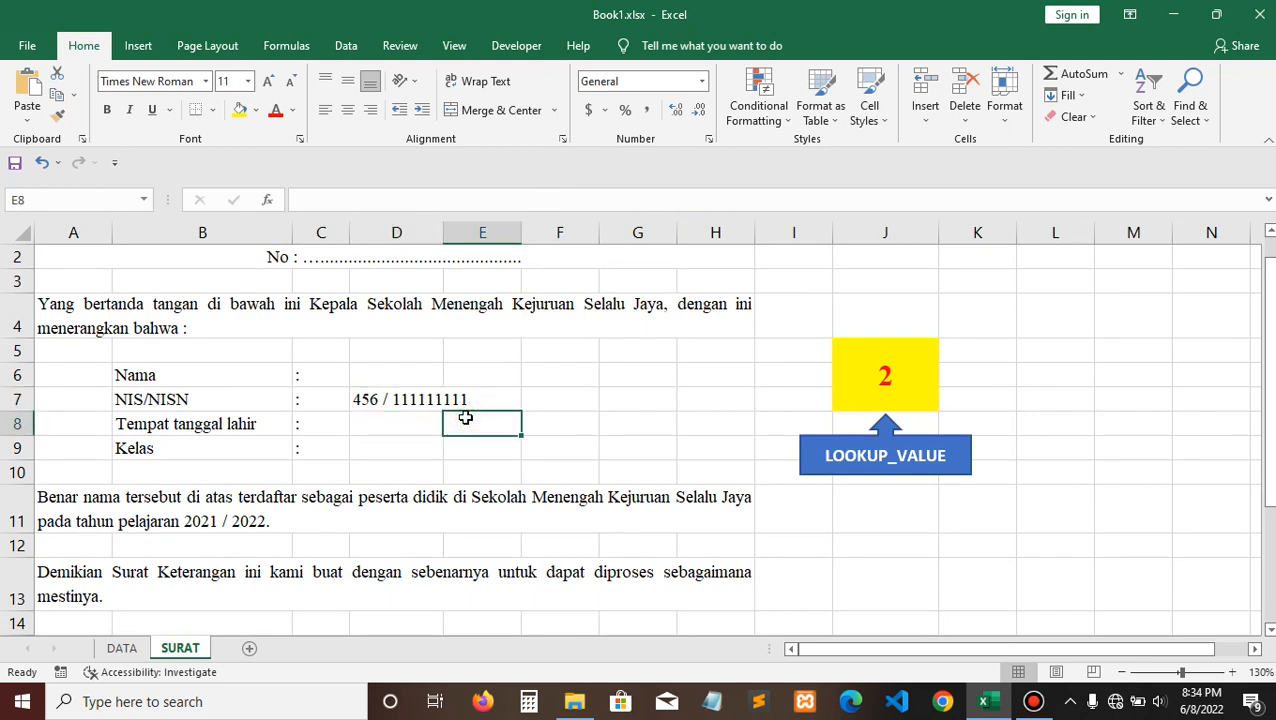
{"action": "left_click", "coordinate": [132, 398]}
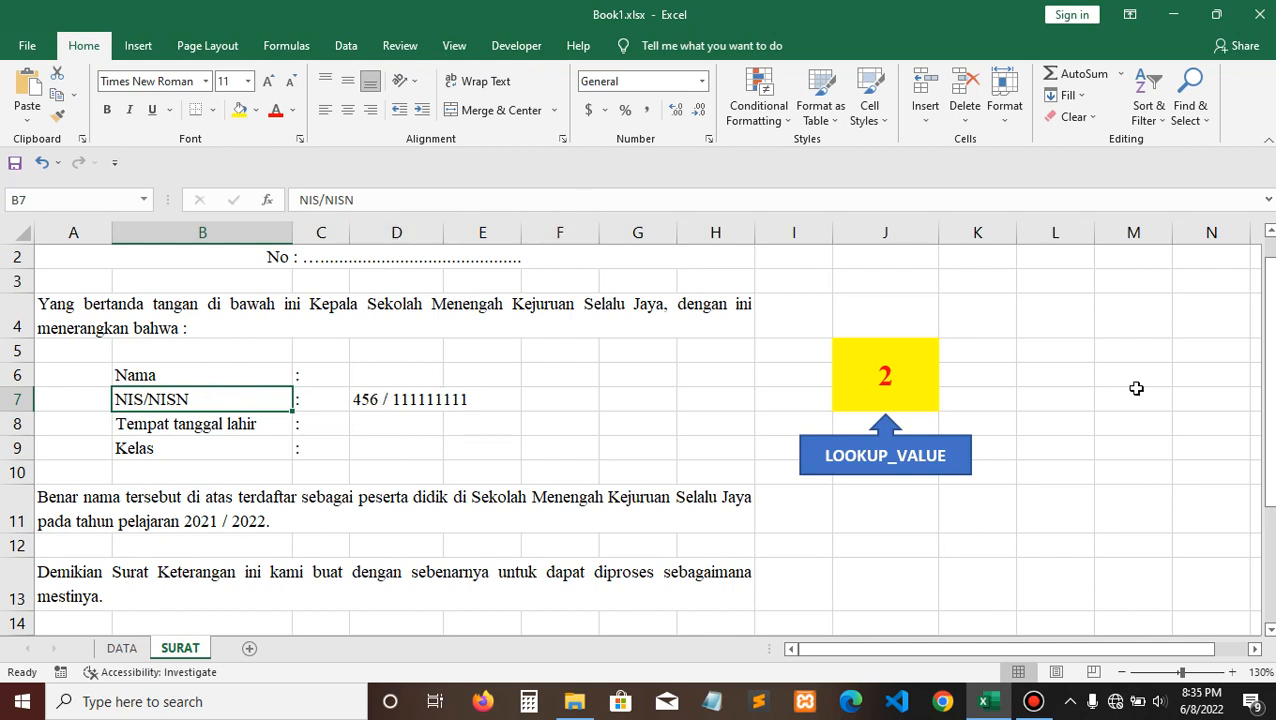
{"action": "left_click_drag", "start_coordinate": [1270, 333], "coordinate": [1270, 312]}
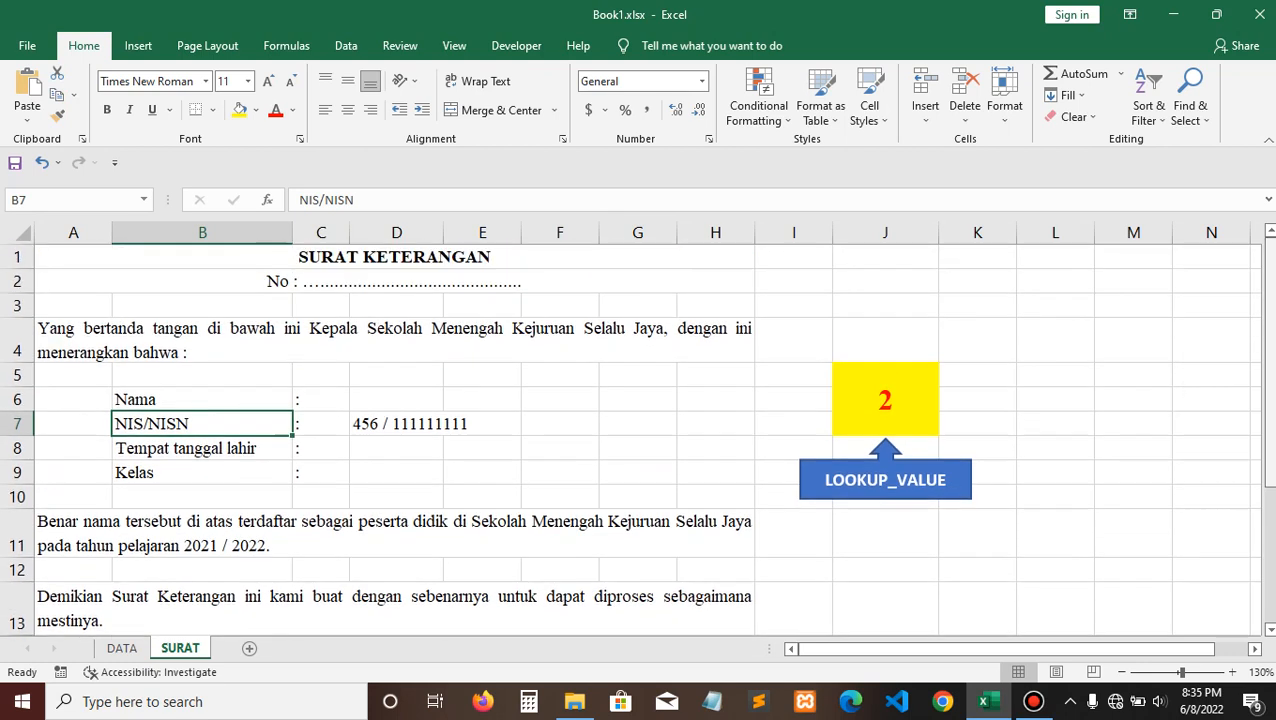
{"action": "left_click", "coordinate": [375, 422]}
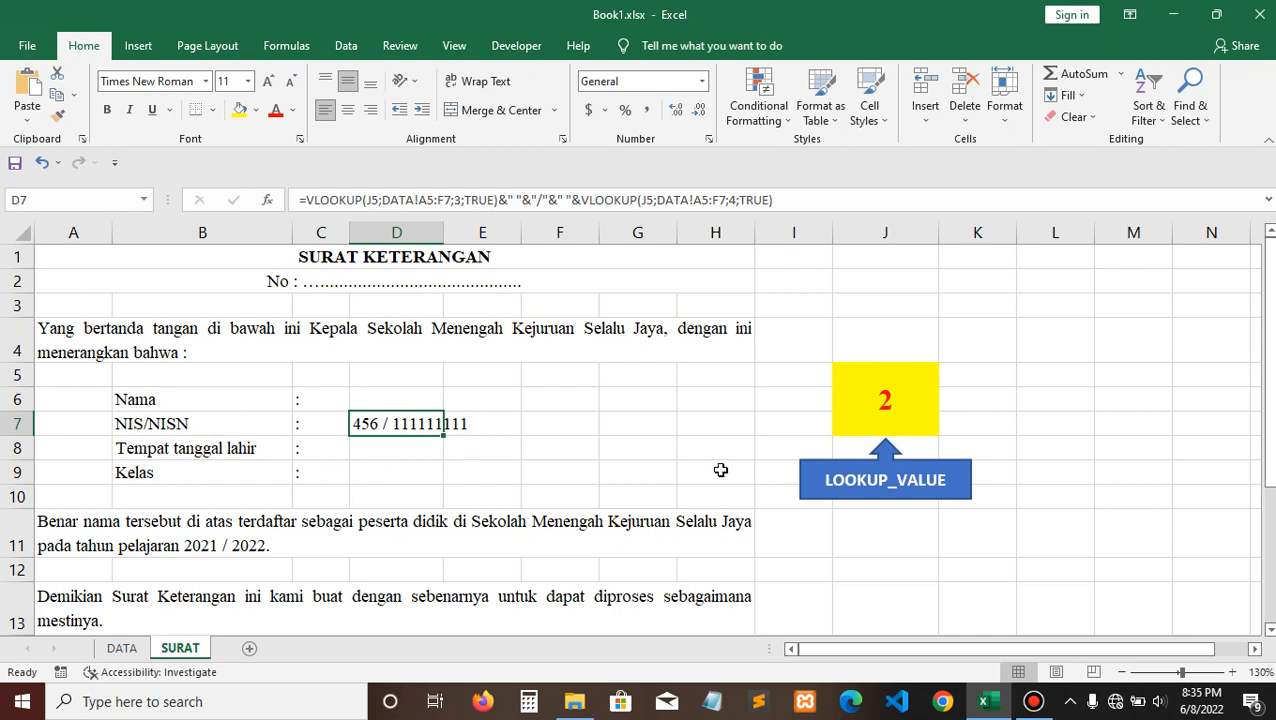
- Enter the example formula =B6&" "&B7 in cell F7 to join the Nama and NIS/NISN labels with a space
{"action": "left_click", "coordinate": [544, 421]}
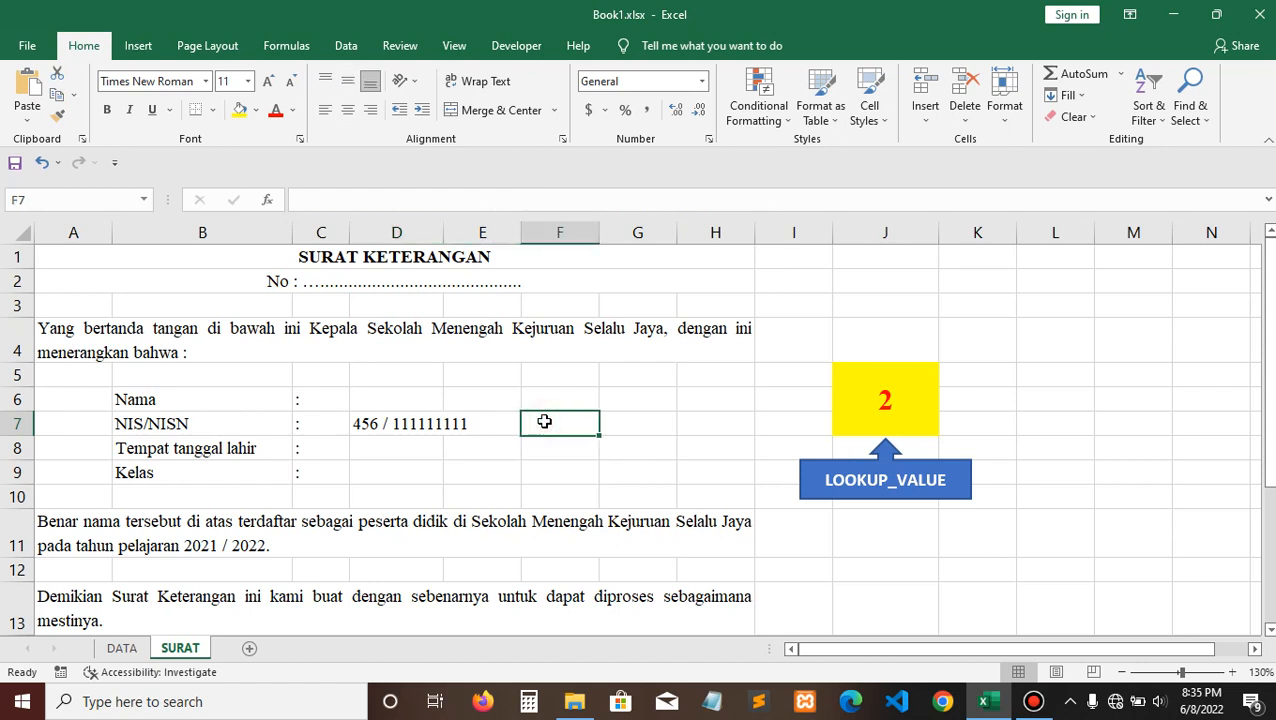
{"action": "type", "text": "="}
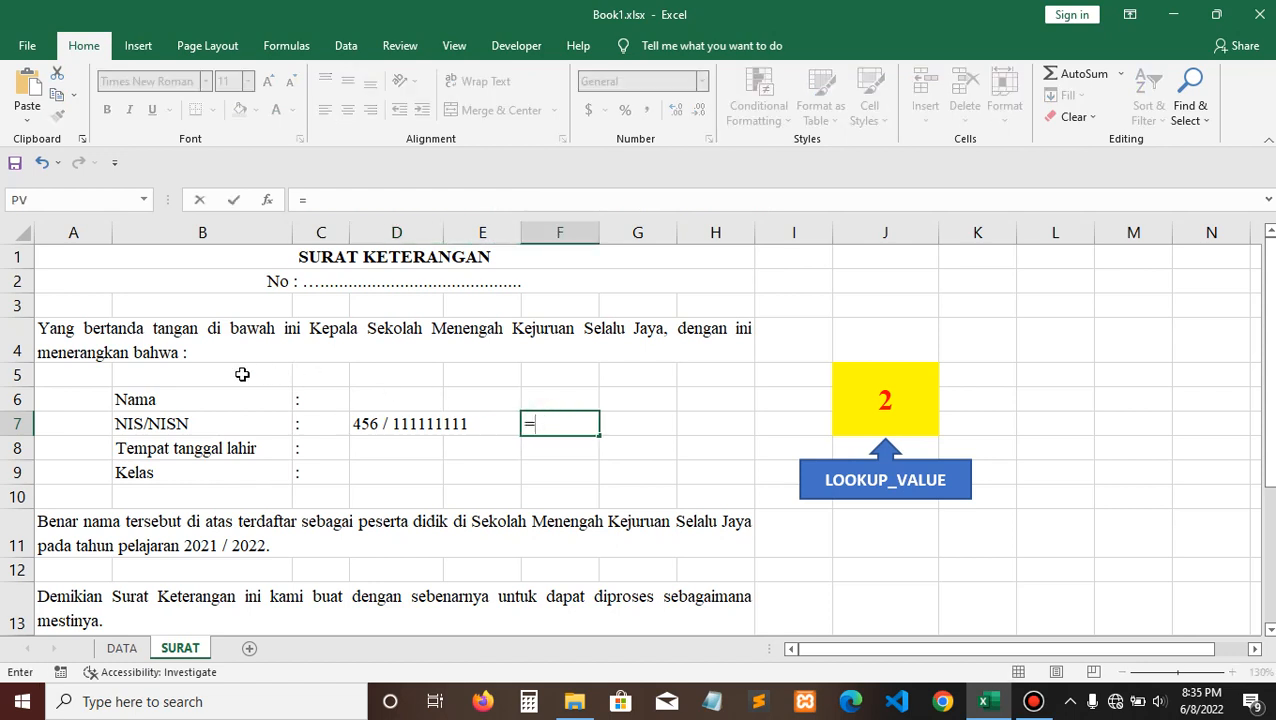
{"action": "left_click", "coordinate": [138, 397]}
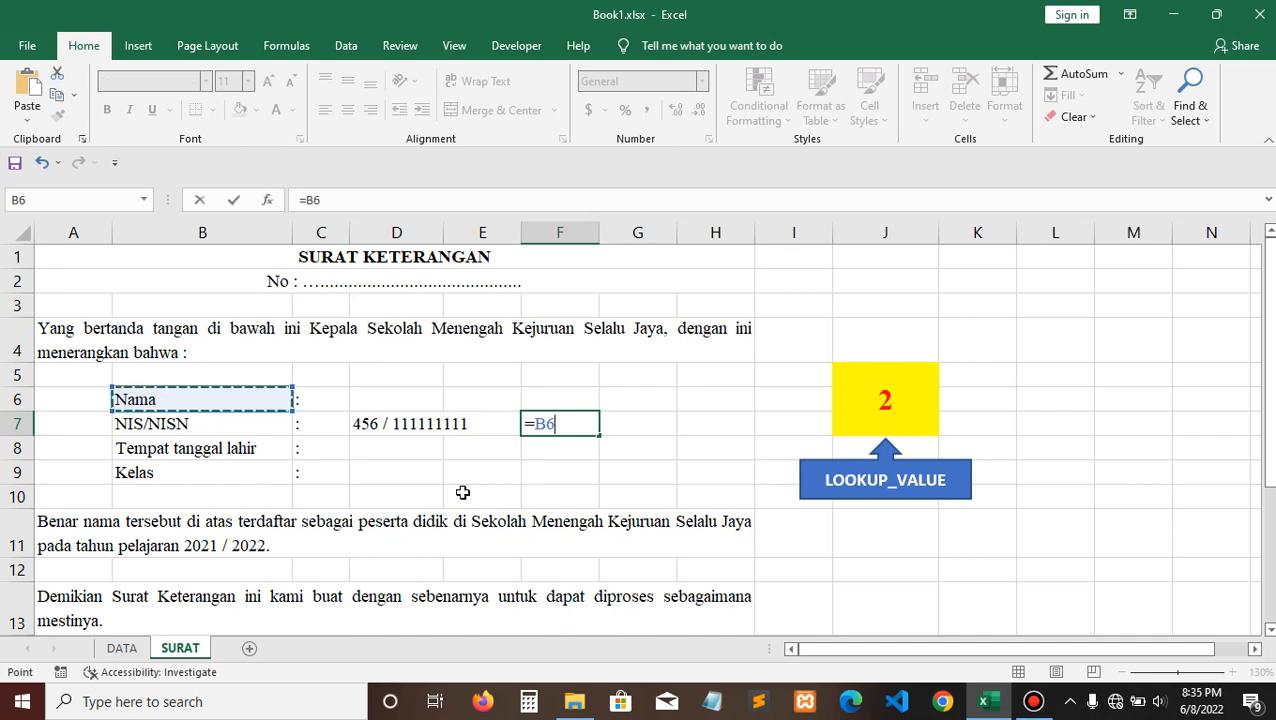
{"action": "type", "text": "&\" "}
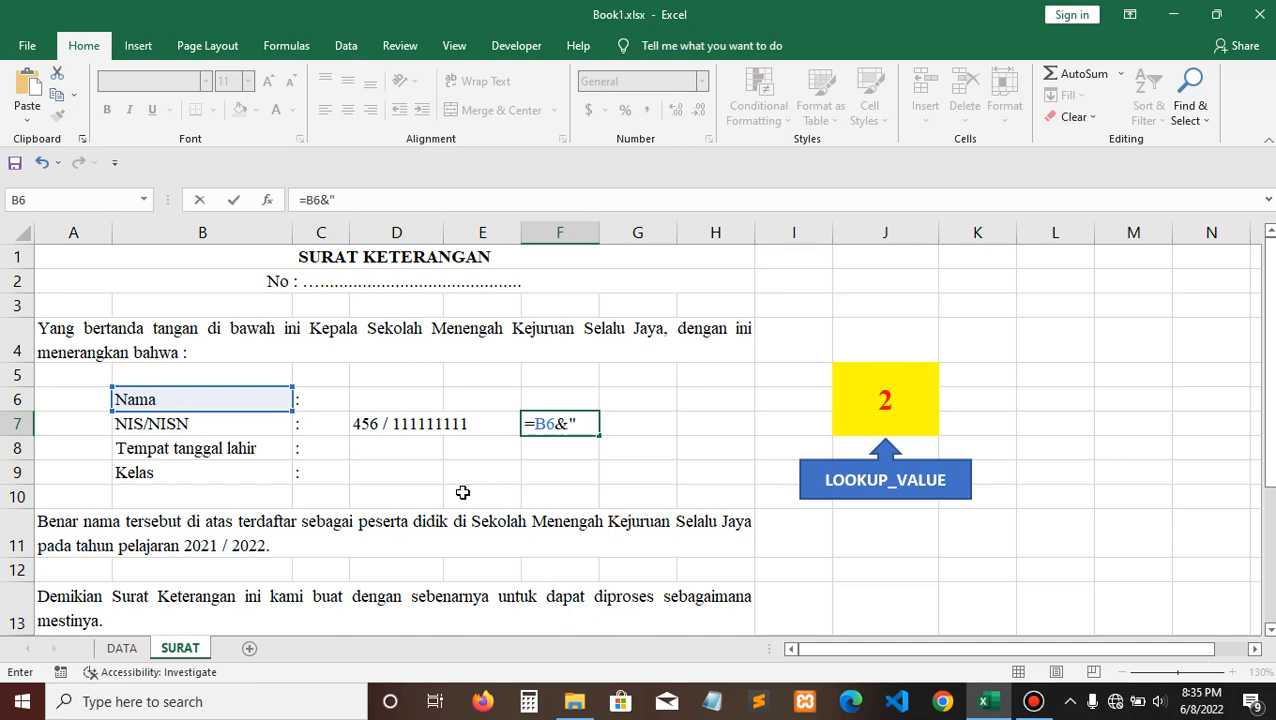
{"action": "type", "text": "\"&"}
{"action": "left_click", "coordinate": [174, 425]}
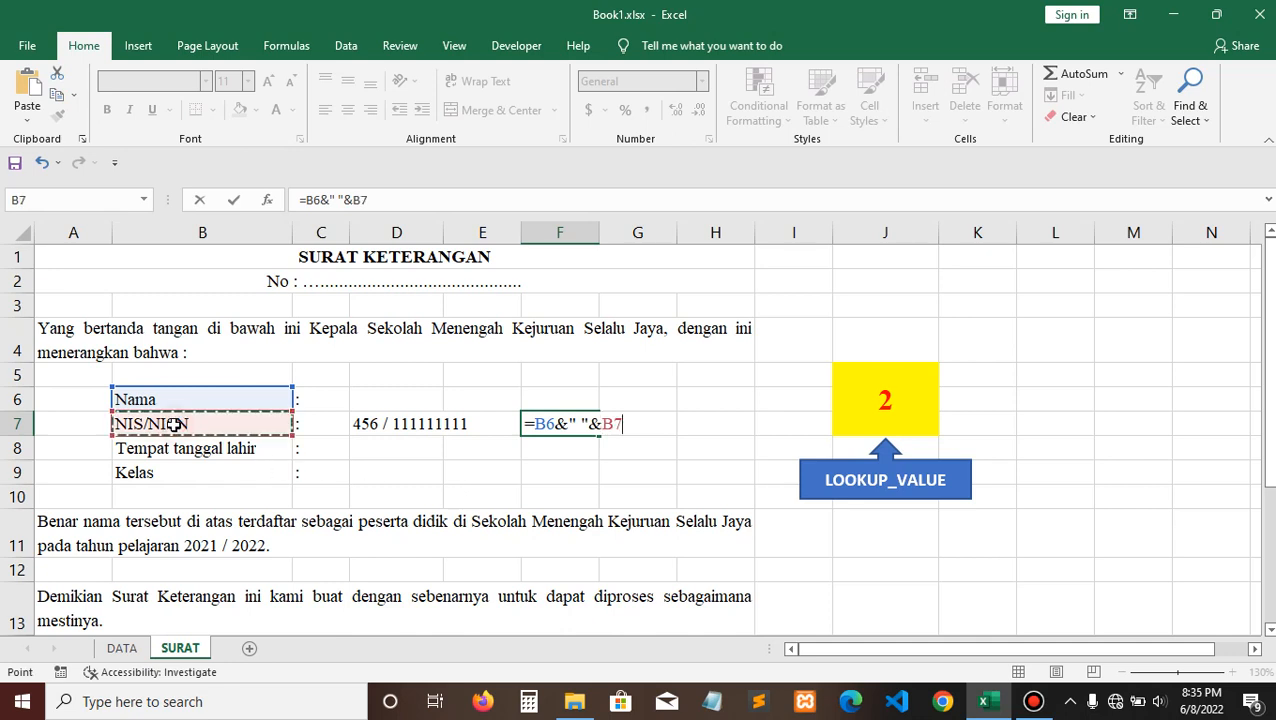
{"action": "key", "text": "Return"}
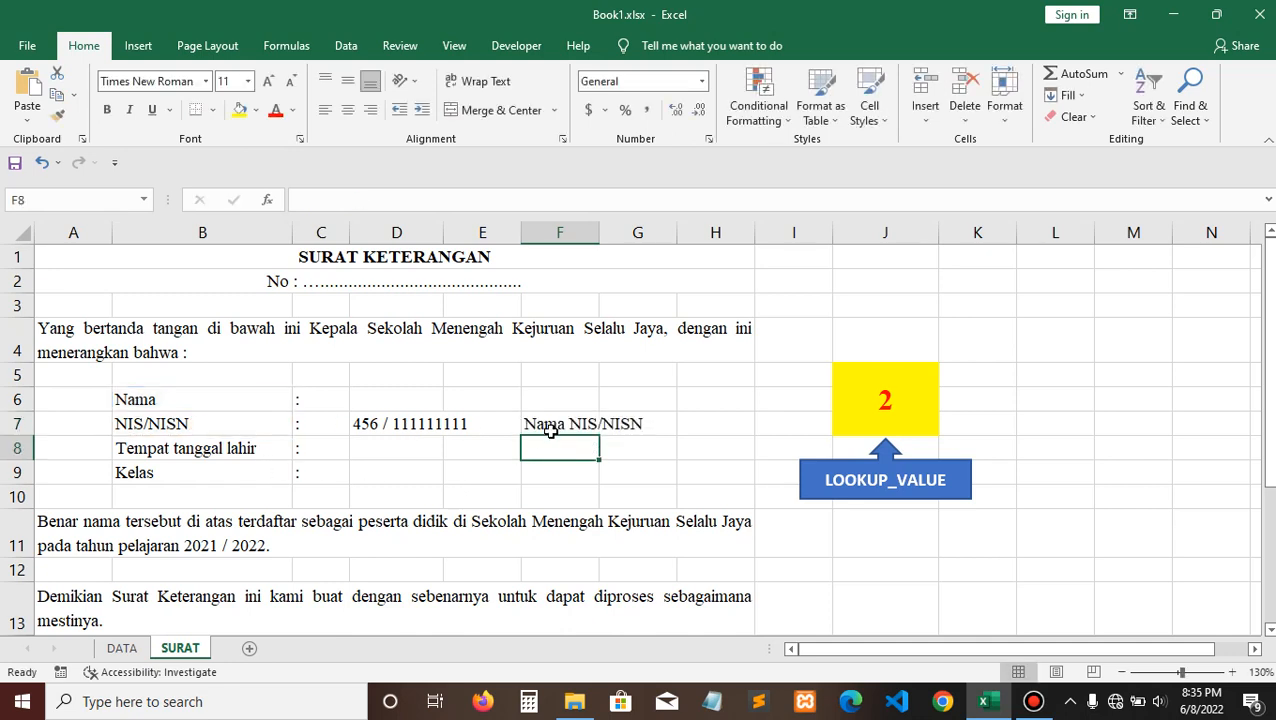
- Clear the example formula from cell F7
{"action": "left_click", "coordinate": [548, 423]}
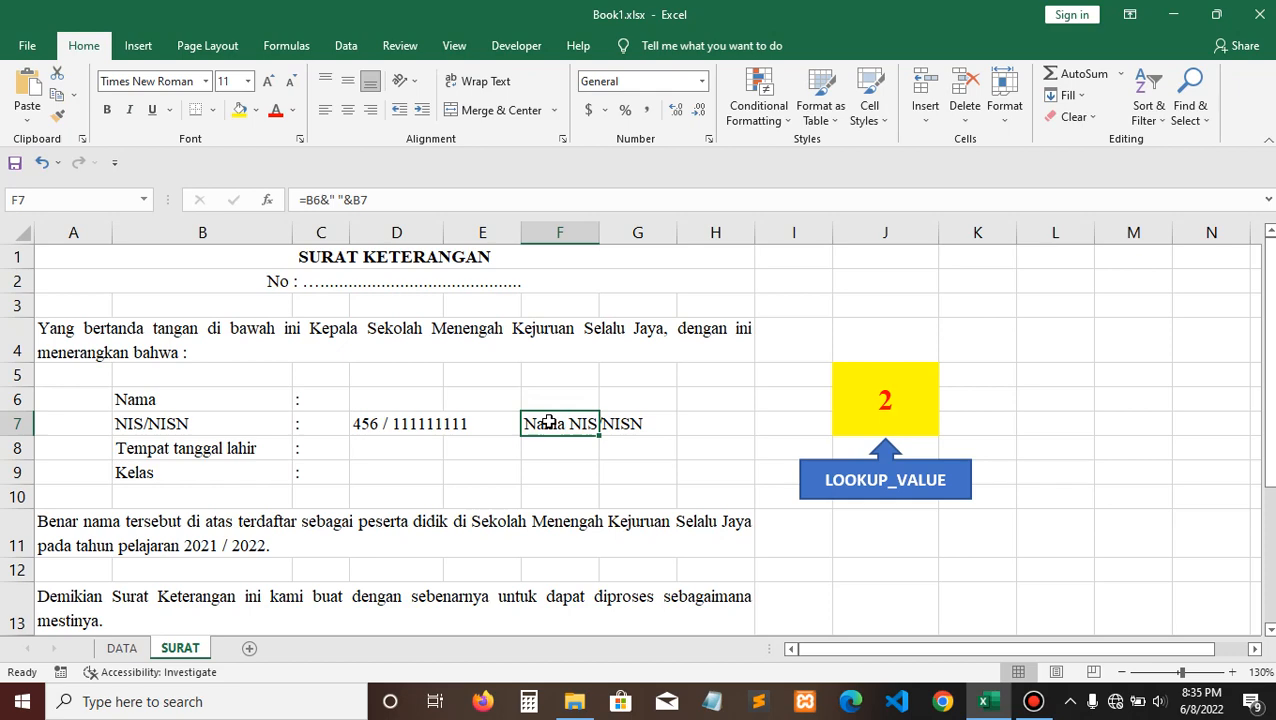
{"action": "key", "text": "Delete"}
{"action": "left_click_drag", "start_coordinate": [1268, 360], "coordinate": [1270, 357]}
{"action": "left_click", "coordinate": [1055, 305]}
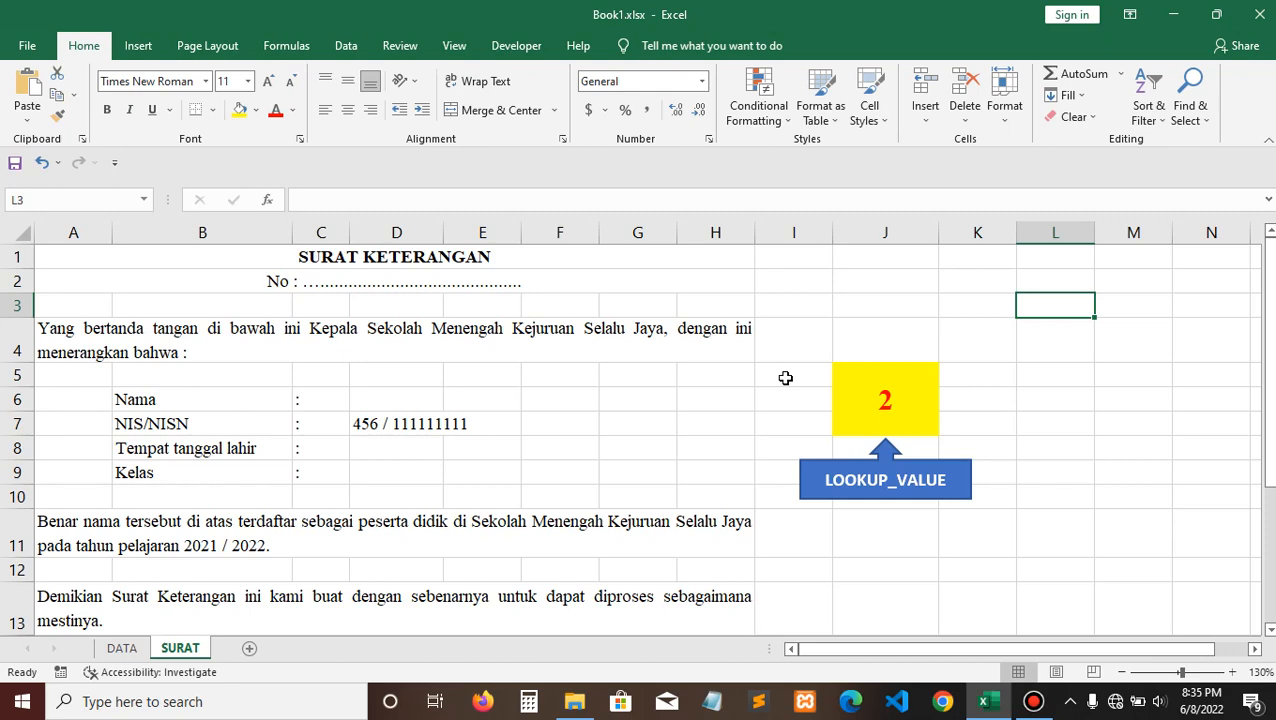
{"action": "left_click_drag", "start_coordinate": [1270, 322], "coordinate": [1270, 320]}
{"action": "left_click", "coordinate": [828, 281]}
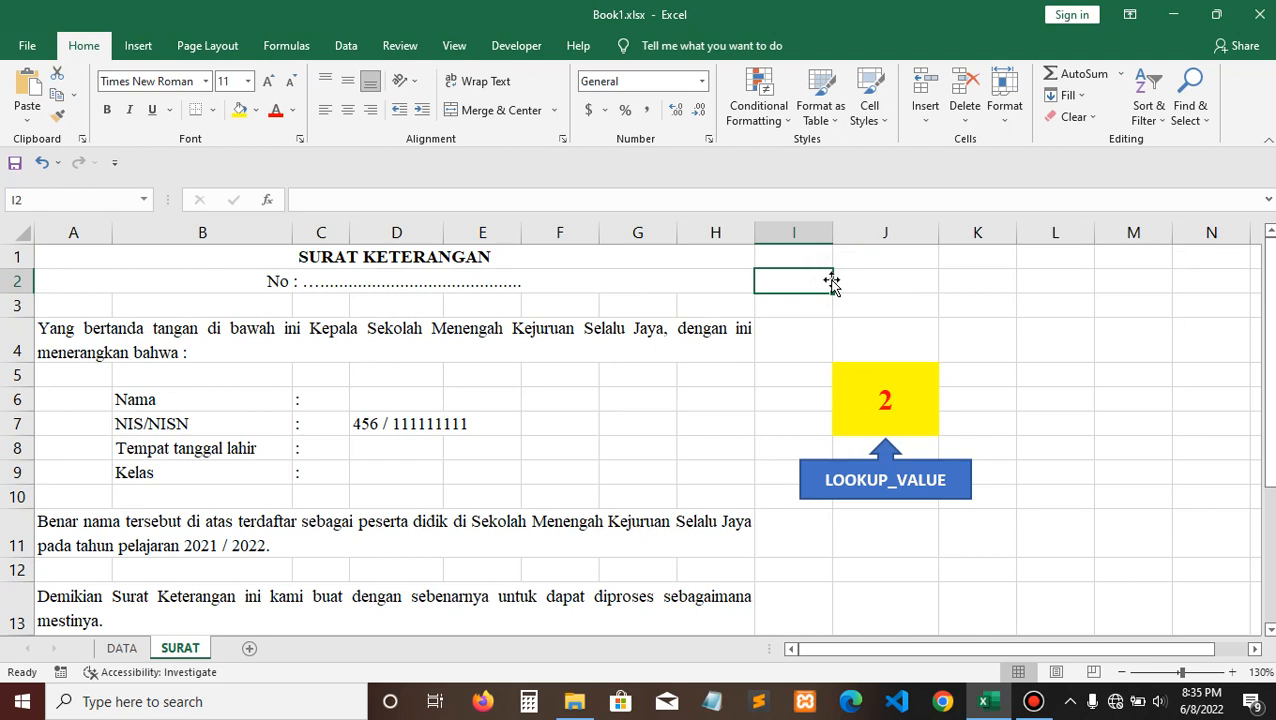